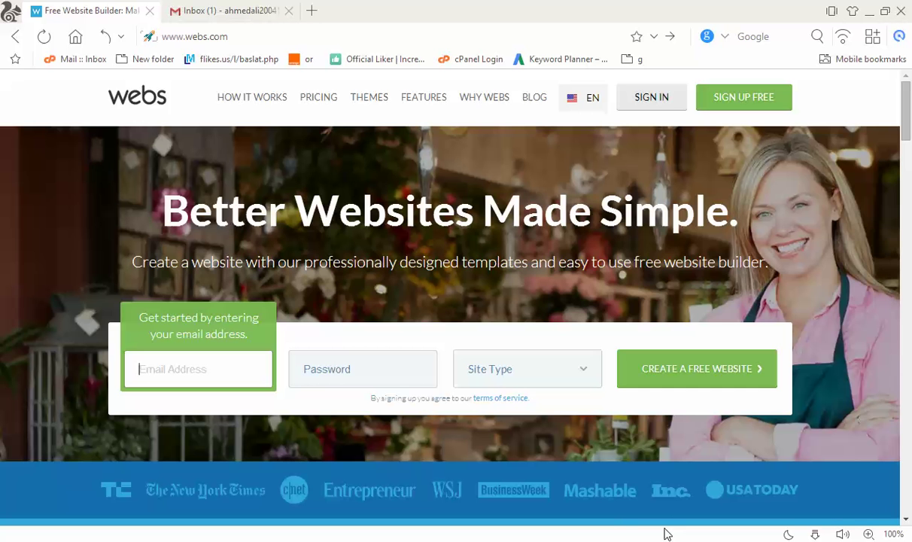
Enter the Gmail email address in the sign-up form's Email Address field
{"action": "left_click", "coordinate": [788, 536]}
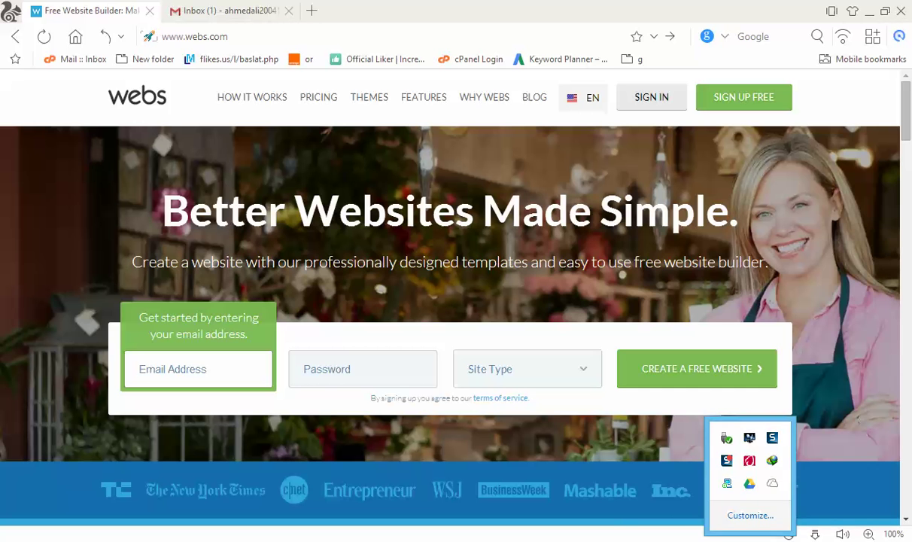
{"action": "left_click", "coordinate": [653, 493]}
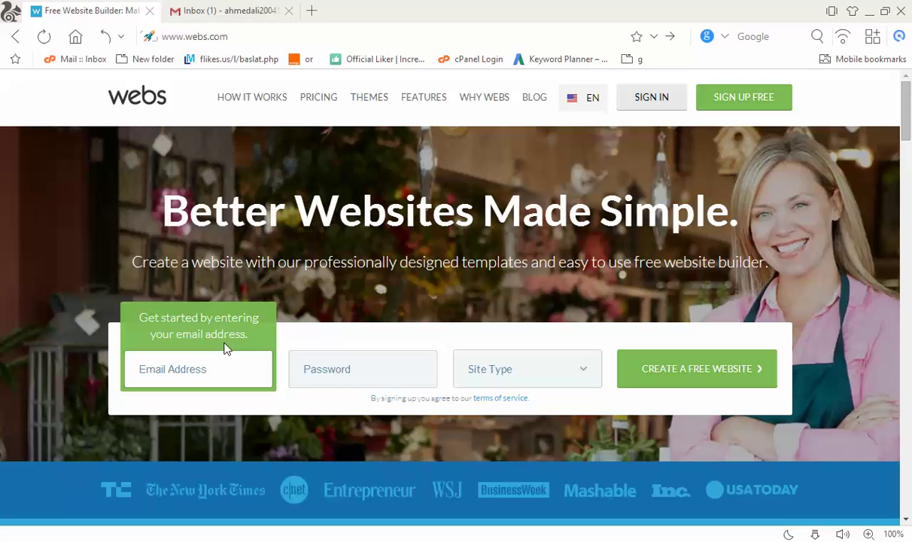
{"action": "left_click", "coordinate": [194, 368]}
{"action": "type", "text": "a"}
{"action": "key", "text": "BackSpace"}
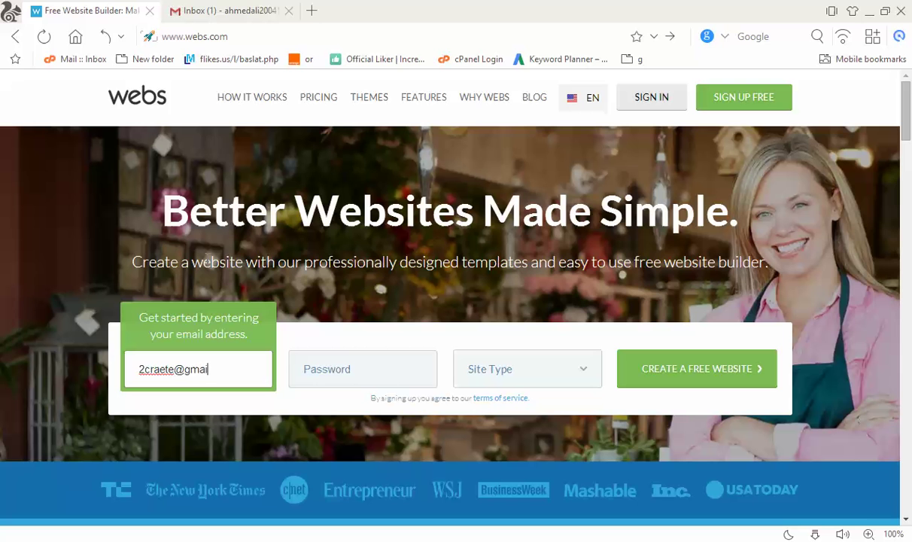
Enter a password and choose Personal as the site type
{"action": "key", "text": "Tab"}
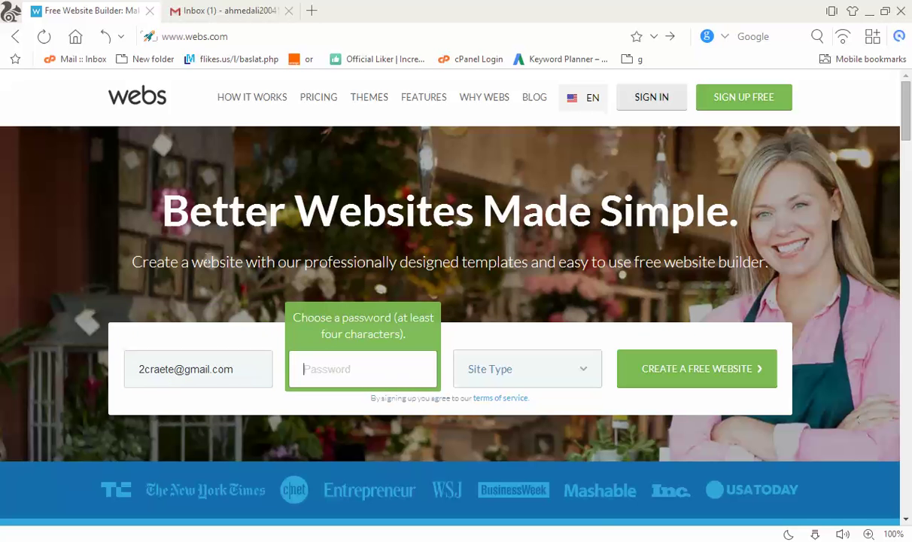
{"action": "key", "text": "Tab"}
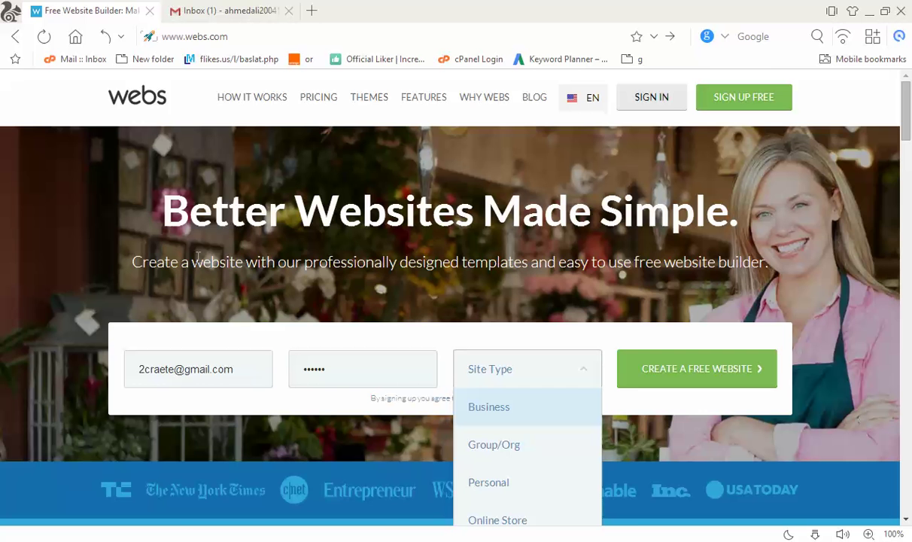
{"action": "scroll", "coordinate": [489, 372], "scroll_direction": "down", "scroll_amount": 1}
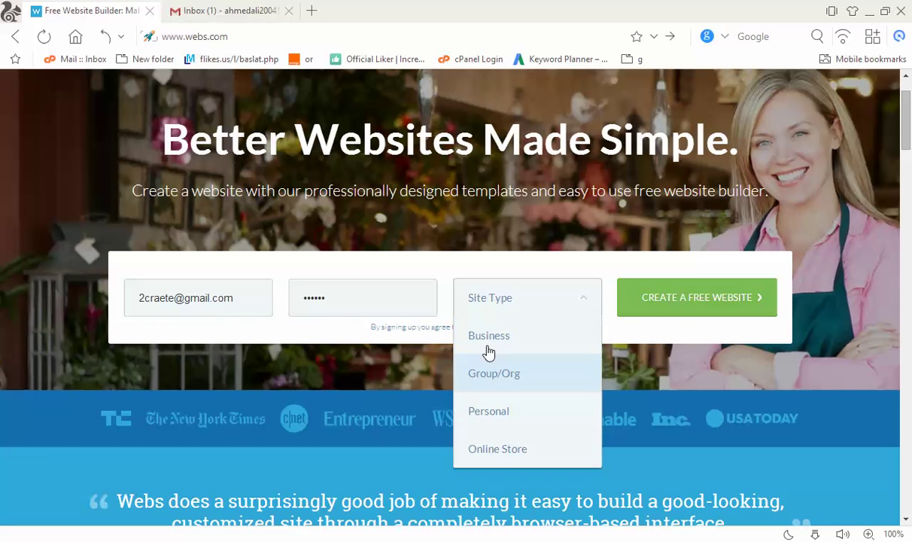
{"action": "left_click", "coordinate": [516, 413]}
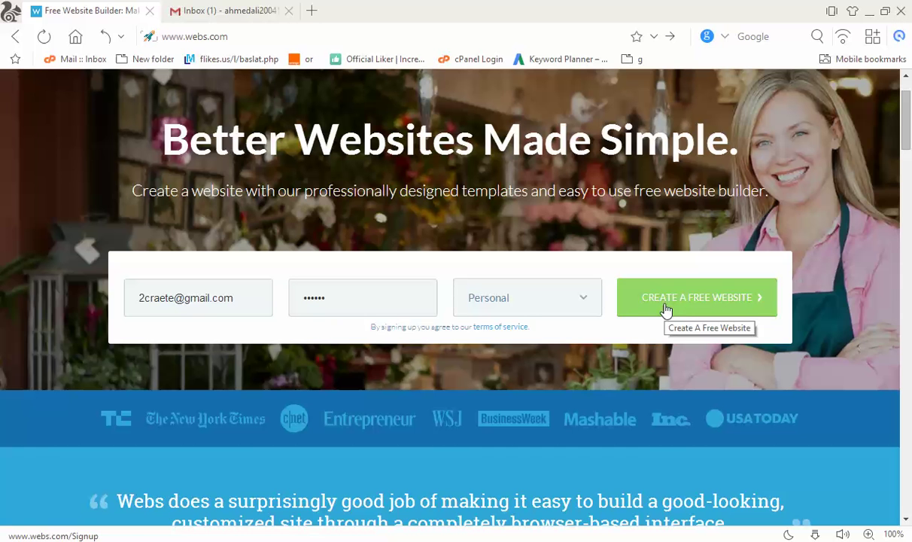
Create the free website, browse the theme gallery, and save the login in the browser
{"action": "left_click", "coordinate": [666, 310]}
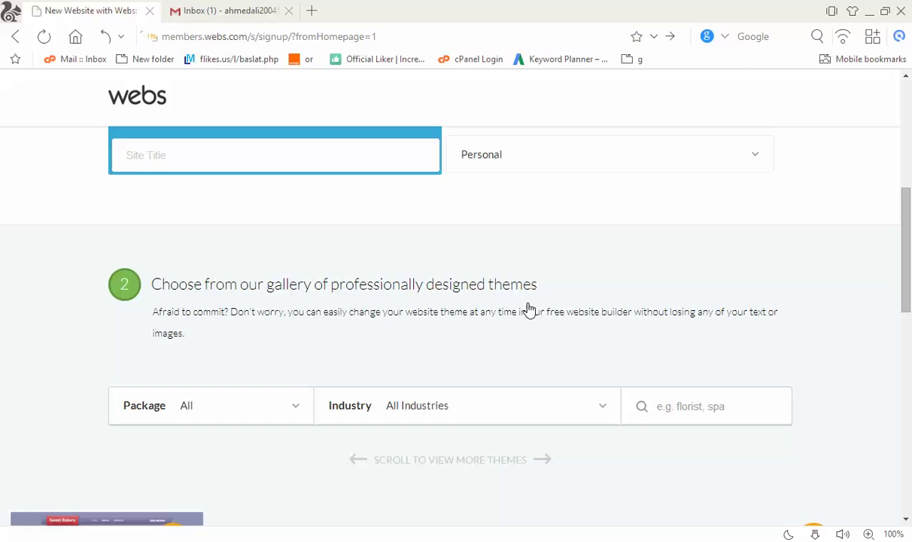
{"action": "scroll", "coordinate": [529, 309], "scroll_direction": "down", "scroll_amount": 2}
{"action": "scroll", "coordinate": [529, 309], "scroll_direction": "down", "scroll_amount": 2}
{"action": "scroll", "coordinate": [529, 309], "scroll_direction": "down", "scroll_amount": 2}
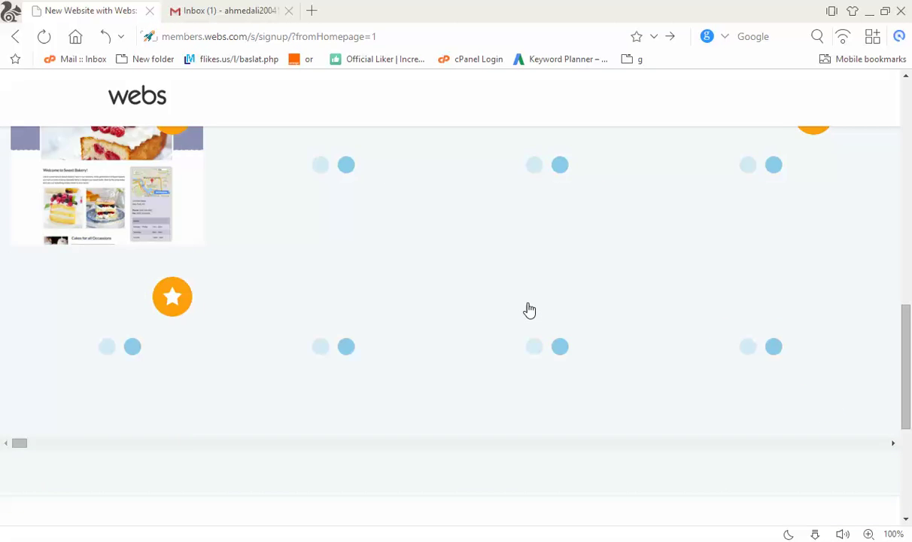
{"action": "scroll", "coordinate": [529, 309], "scroll_direction": "up", "scroll_amount": 1}
{"action": "scroll", "coordinate": [529, 309], "scroll_direction": "up", "scroll_amount": 3}
{"action": "scroll", "coordinate": [528, 309], "scroll_direction": "down", "scroll_amount": 3}
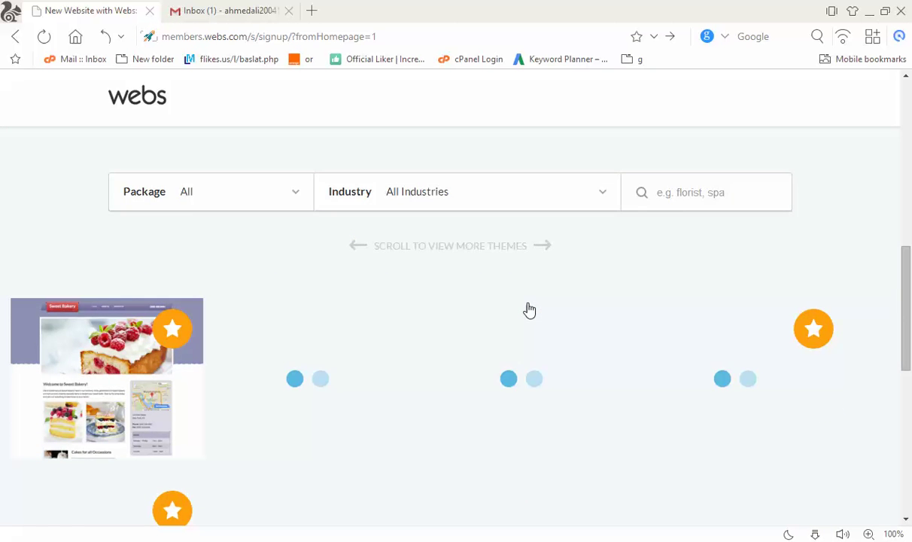
{"action": "scroll", "coordinate": [529, 309], "scroll_direction": "down", "scroll_amount": 3}
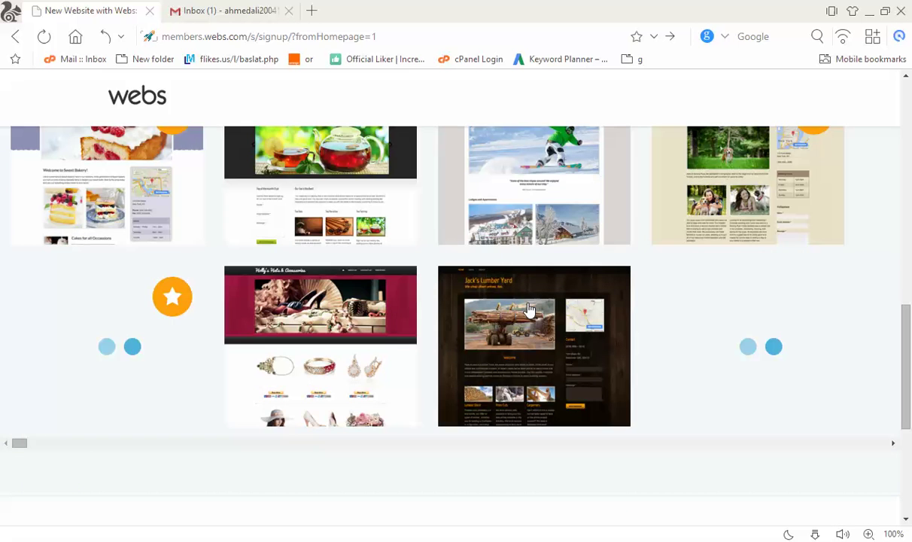
{"action": "scroll", "coordinate": [529, 309], "scroll_direction": "up", "scroll_amount": 1}
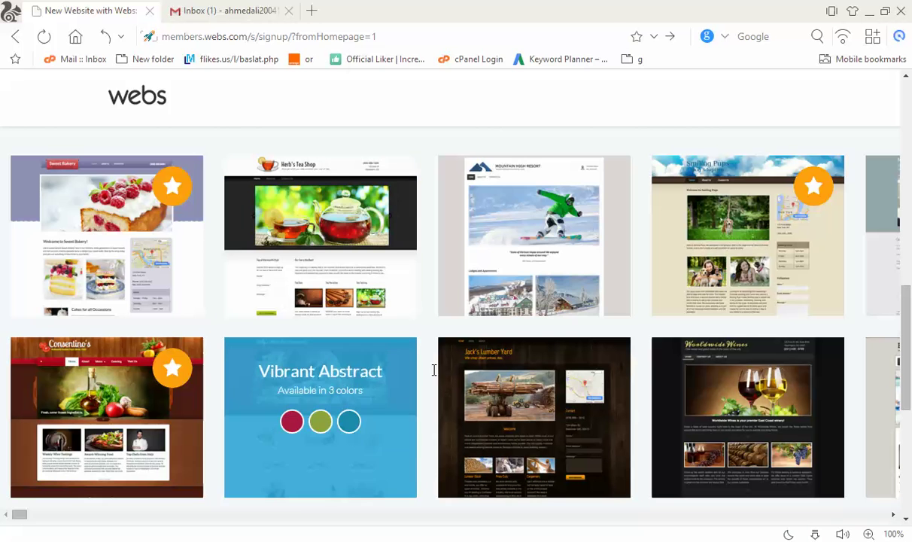
{"action": "left_click", "coordinate": [529, 134]}
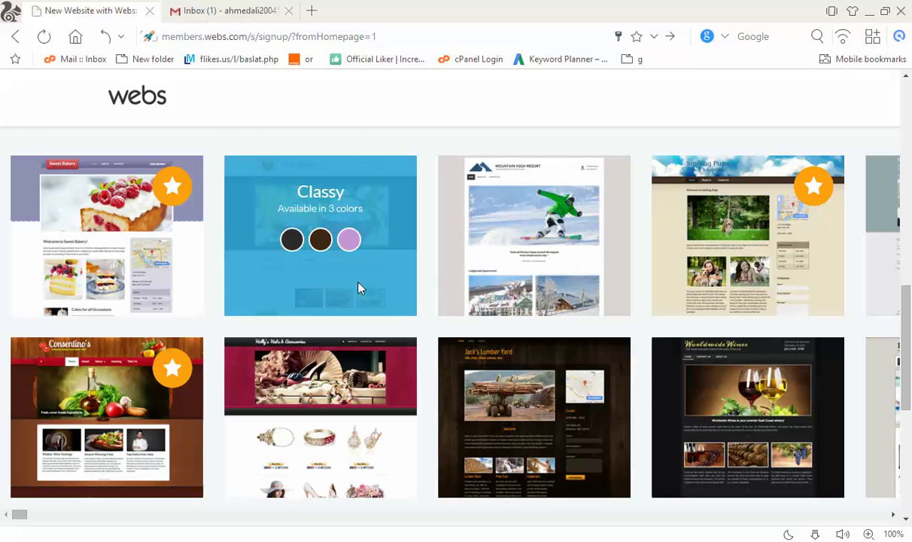
{"action": "mouse_move", "coordinate": [320, 235]}
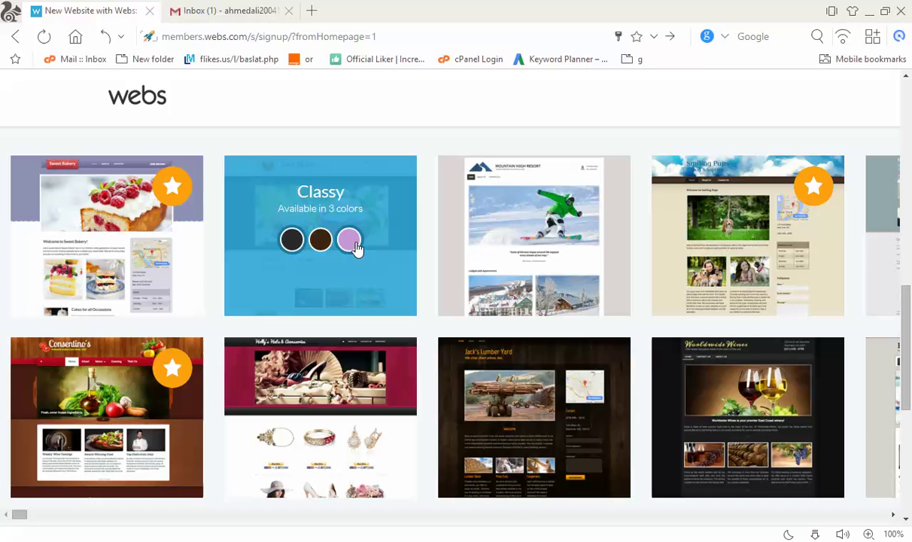
Pick the Classy theme, accept the terms, title the site 'web hosting' and create it
{"action": "left_click", "coordinate": [358, 280]}
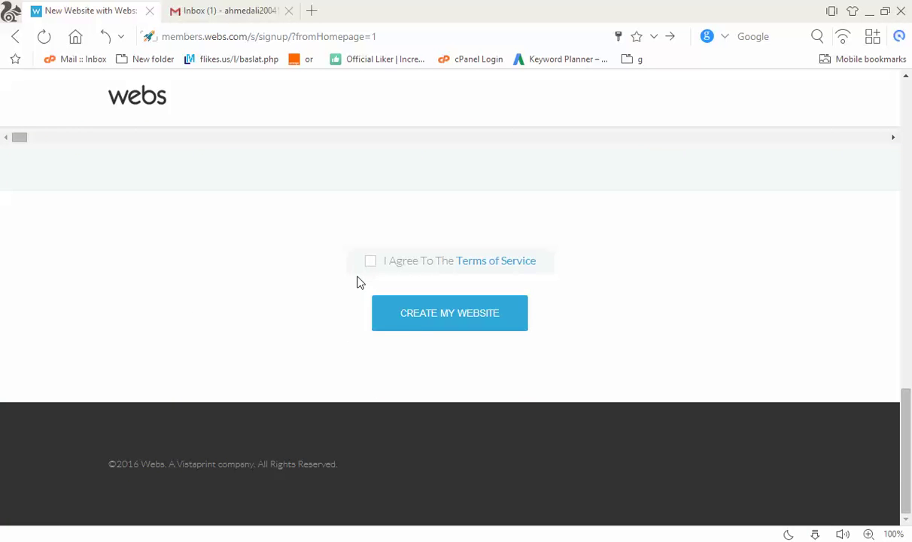
{"action": "left_click", "coordinate": [370, 263]}
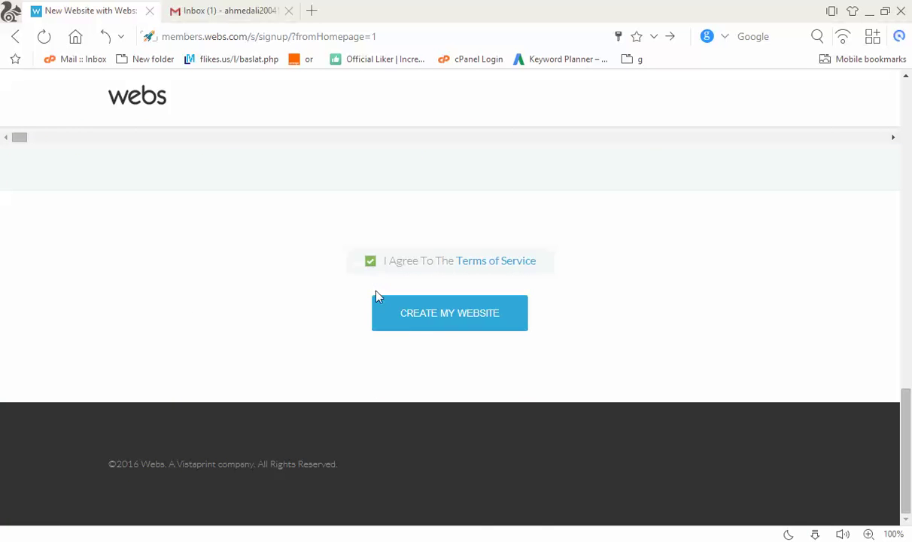
{"action": "left_click", "coordinate": [433, 319]}
{"action": "left_click", "coordinate": [263, 148]}
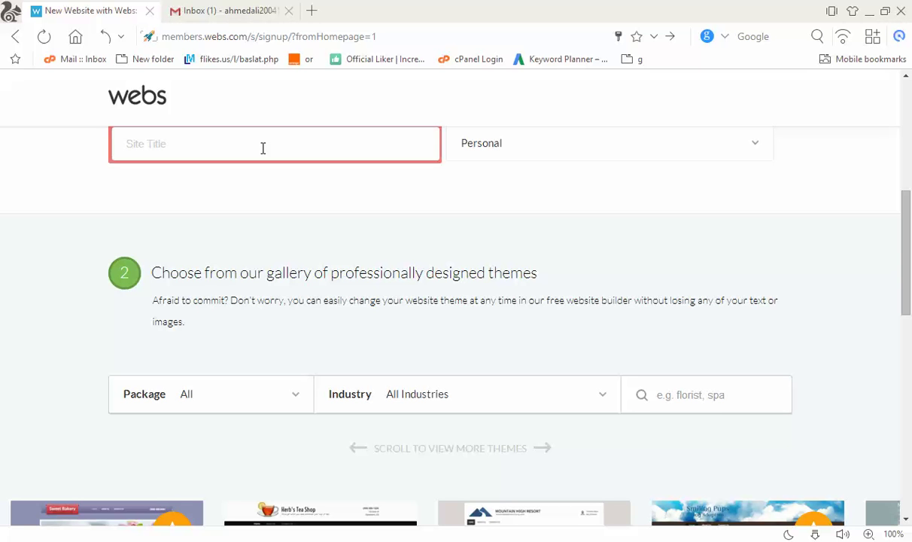
{"action": "type", "text": "web hosting"}
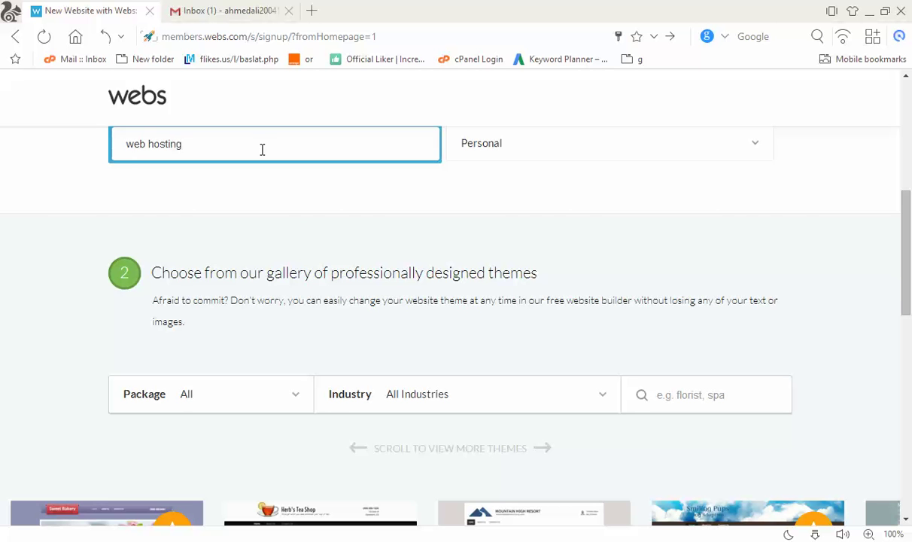
{"action": "scroll", "coordinate": [261, 149], "scroll_direction": "down", "scroll_amount": 5}
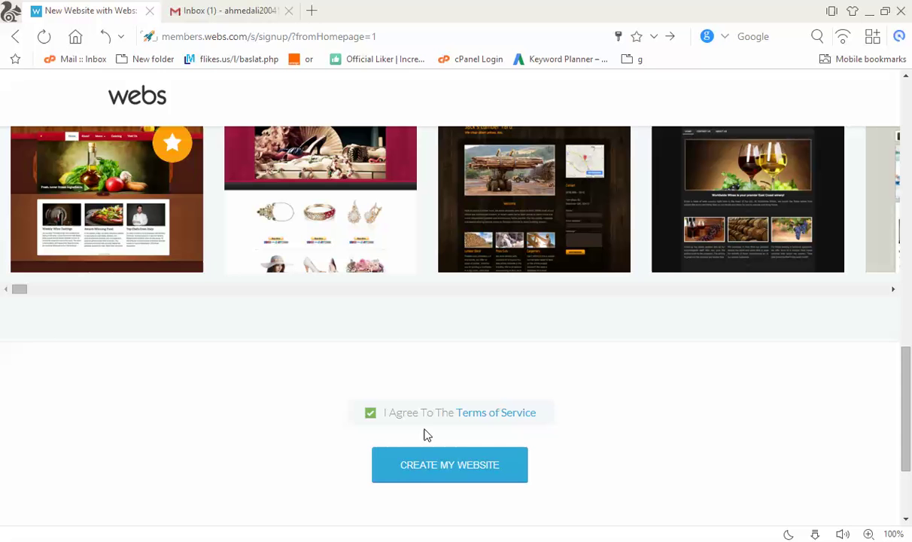
{"action": "left_click", "coordinate": [426, 470]}
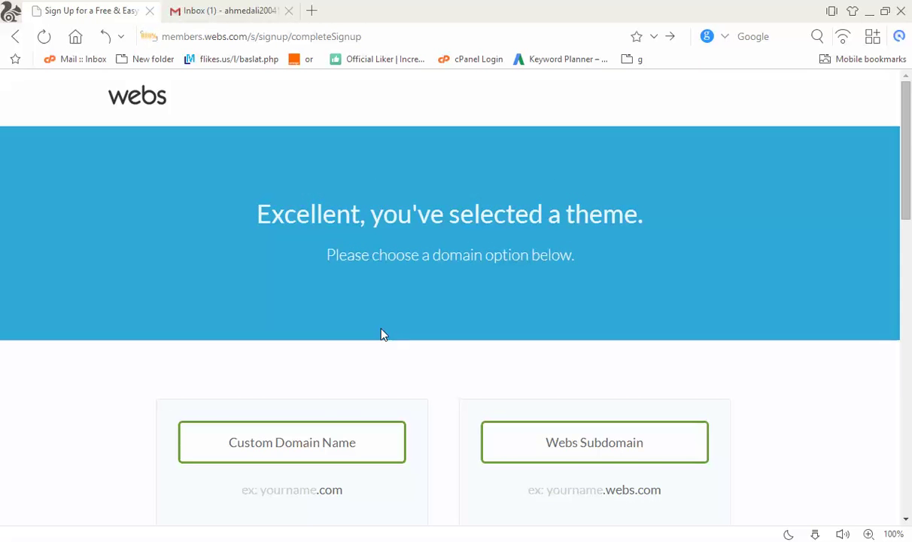
Enter webhosting206 as the free webs.com subdomain and check its availability
{"action": "scroll", "coordinate": [382, 334], "scroll_direction": "down", "scroll_amount": 3}
{"action": "scroll", "coordinate": [429, 312], "scroll_direction": "up", "scroll_amount": 1}
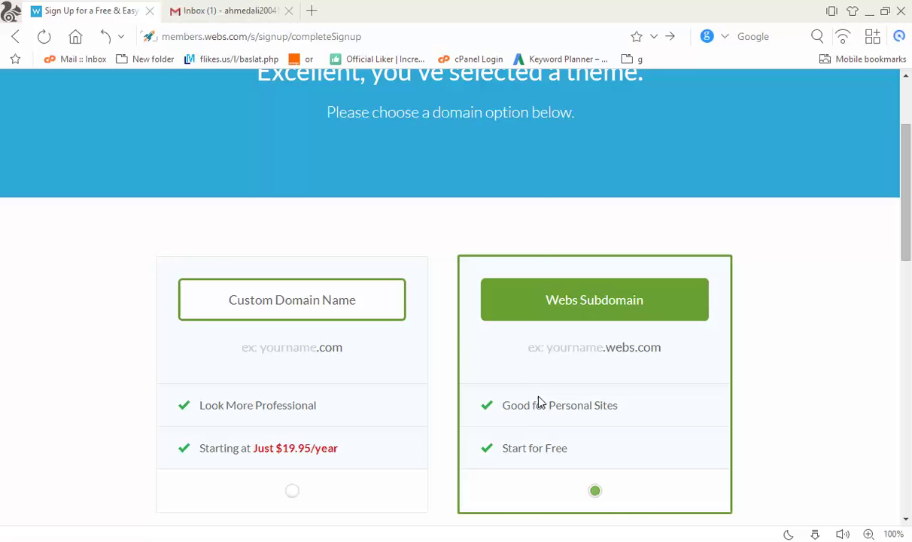
{"action": "scroll", "coordinate": [529, 422], "scroll_direction": "down", "scroll_amount": 3}
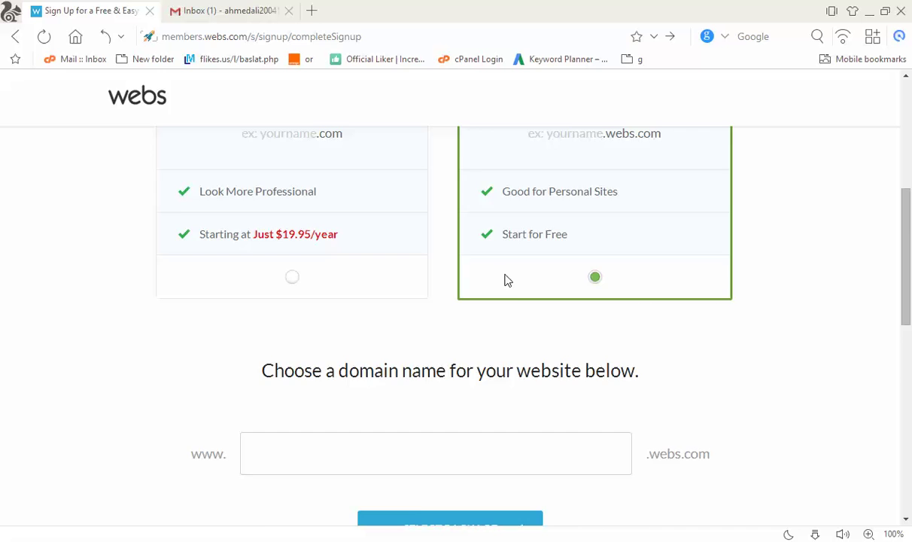
{"action": "scroll", "coordinate": [507, 286], "scroll_direction": "up", "scroll_amount": 2}
{"action": "scroll", "coordinate": [509, 291], "scroll_direction": "down", "scroll_amount": 4}
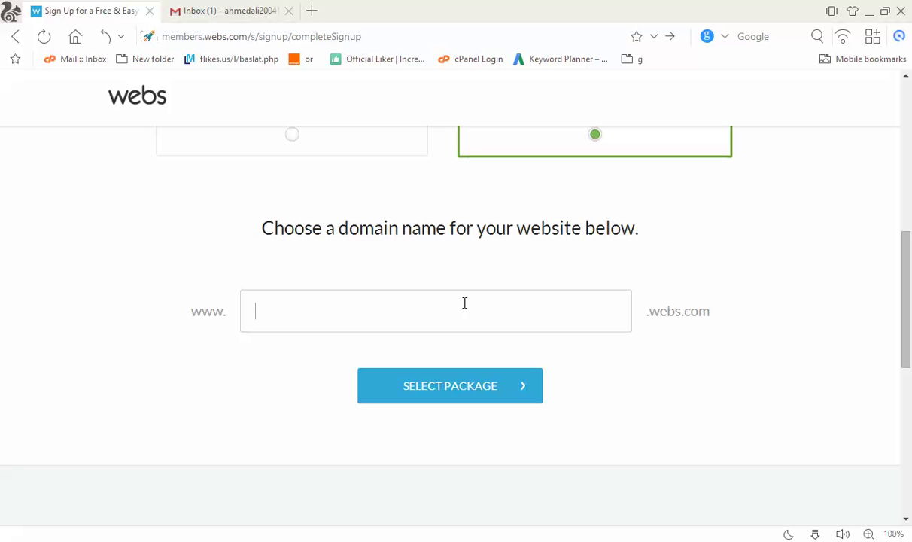
{"action": "type", "text": "webh"}
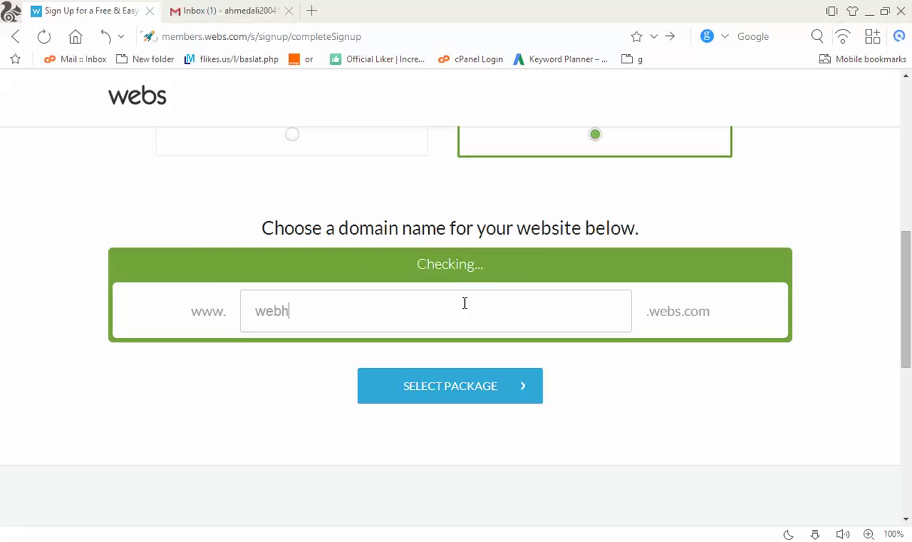
{"action": "type", "text": "osting"}
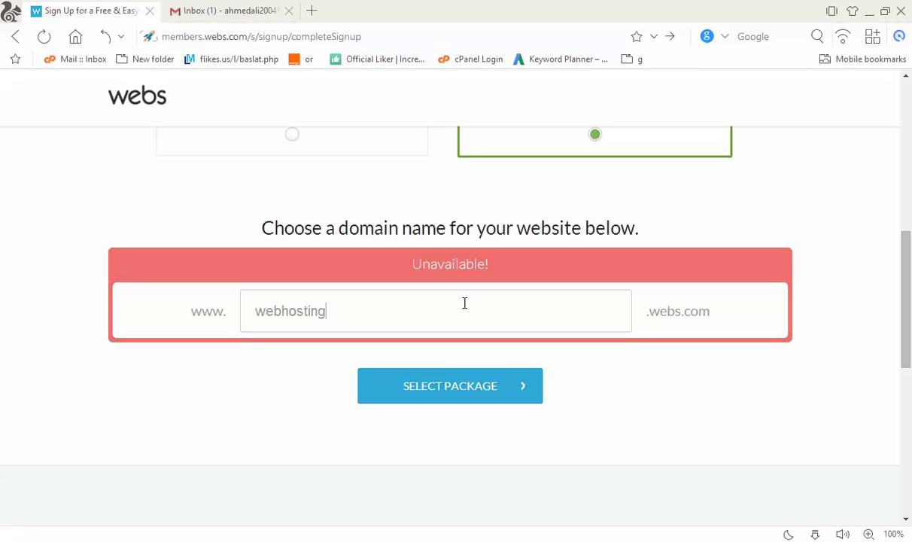
{"action": "type", "text": "2"}
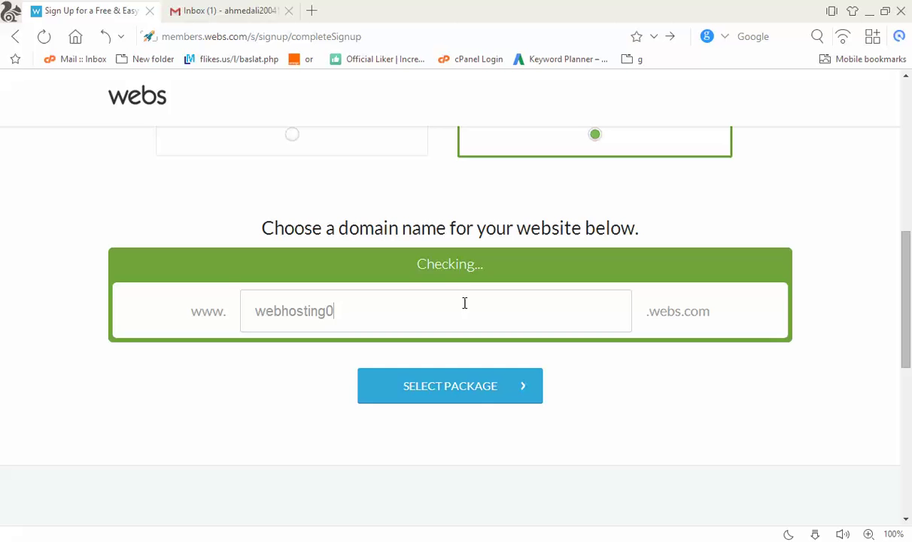
{"action": "type", "text": "016"}
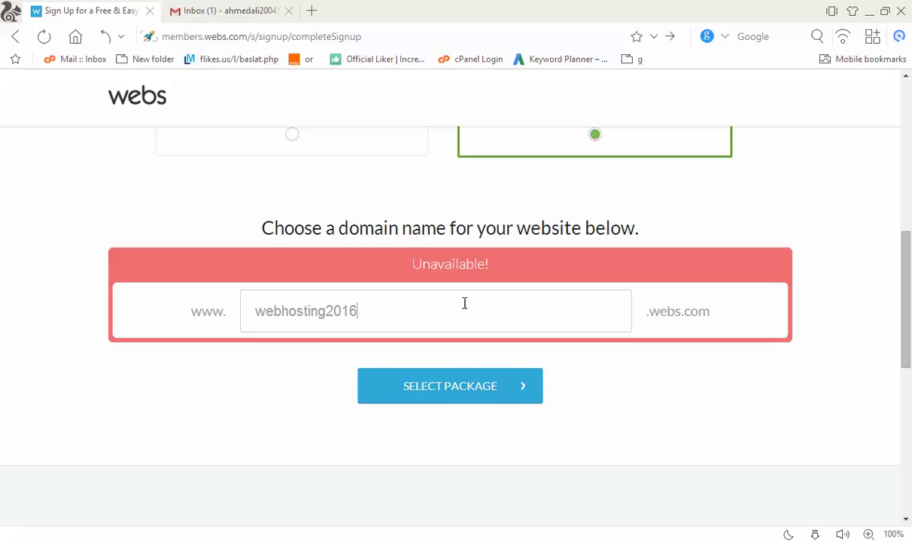
Confirm the available subdomain and select the Free $0 package
{"action": "left_click", "coordinate": [476, 392]}
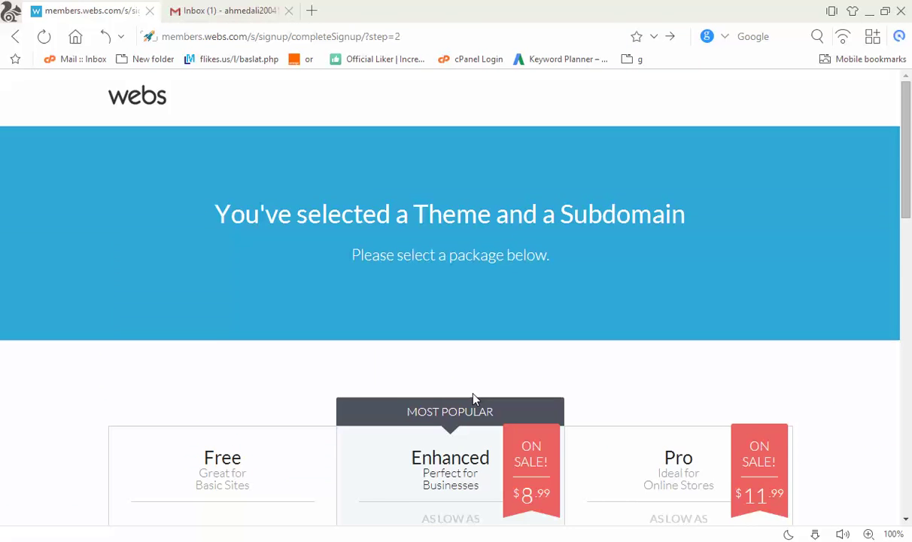
{"action": "scroll", "coordinate": [433, 315], "scroll_direction": "down", "scroll_amount": 2}
{"action": "scroll", "coordinate": [432, 309], "scroll_direction": "down", "scroll_amount": 2}
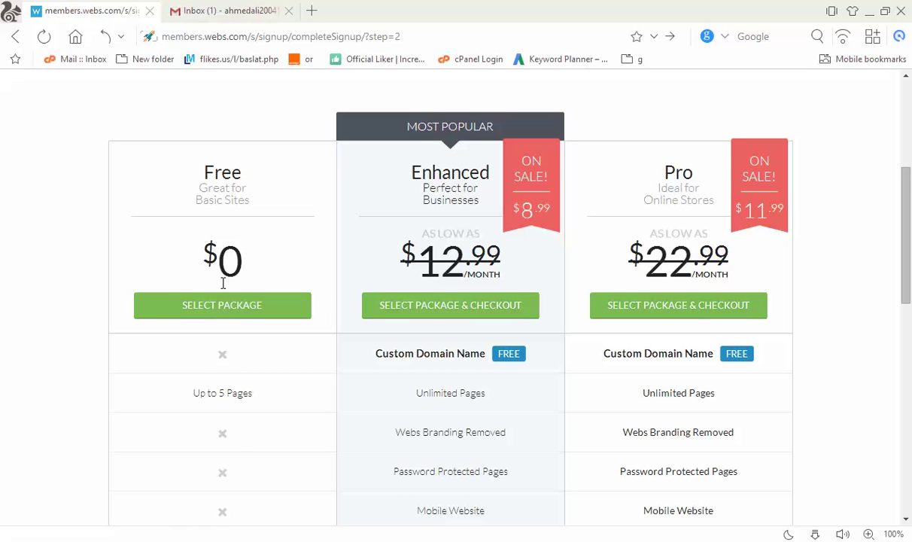
{"action": "left_click", "coordinate": [230, 316]}
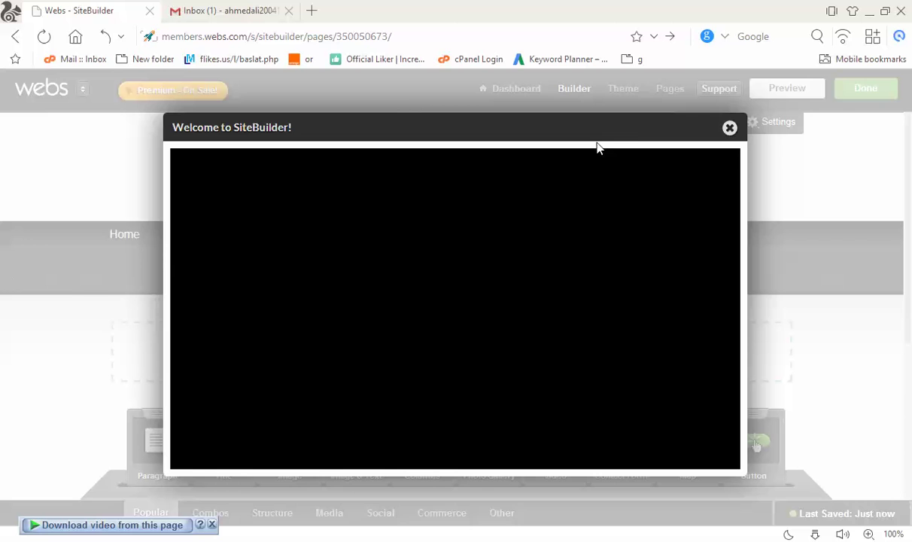
Close the Welcome to SiteBuilder video and look over the empty Home page
{"action": "left_click", "coordinate": [729, 128]}
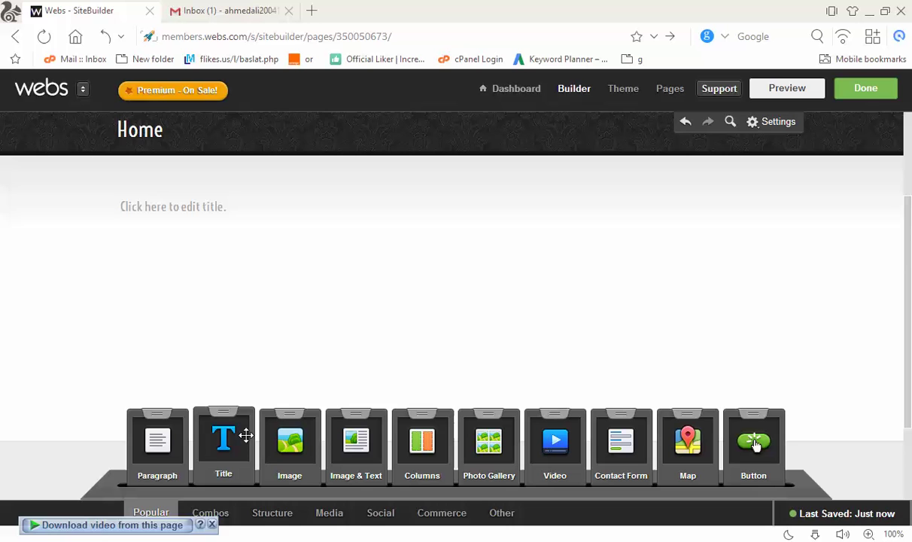
{"action": "scroll", "coordinate": [248, 335], "scroll_direction": "down", "scroll_amount": 5}
{"action": "scroll", "coordinate": [249, 335], "scroll_direction": "up", "scroll_amount": 10}
{"action": "scroll", "coordinate": [249, 335], "scroll_direction": "down", "scroll_amount": 1}
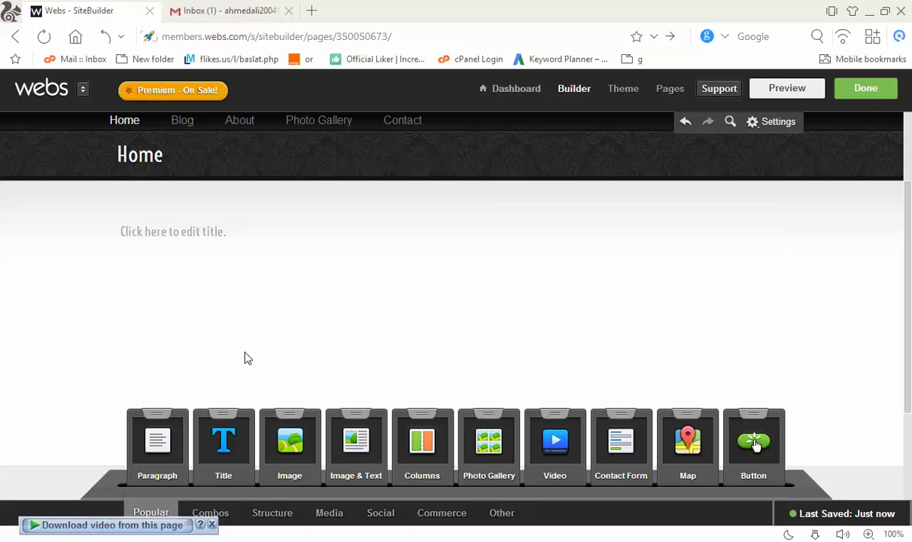
{"action": "scroll", "coordinate": [244, 349], "scroll_direction": "down", "scroll_amount": 5}
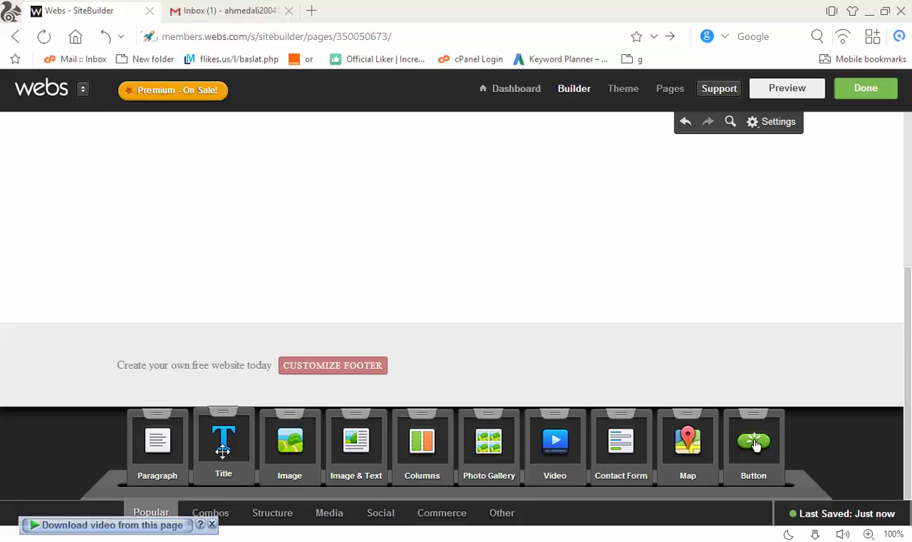
Add a Title module at the page top reading 'type your title'
{"action": "mouse_move", "coordinate": [223, 450]}
{"action": "left_mouse_down"}
{"action": "mouse_move", "coordinate": [217, 178]}
{"action": "mouse_move", "coordinate": [230, 203]}
{"action": "left_mouse_up"}
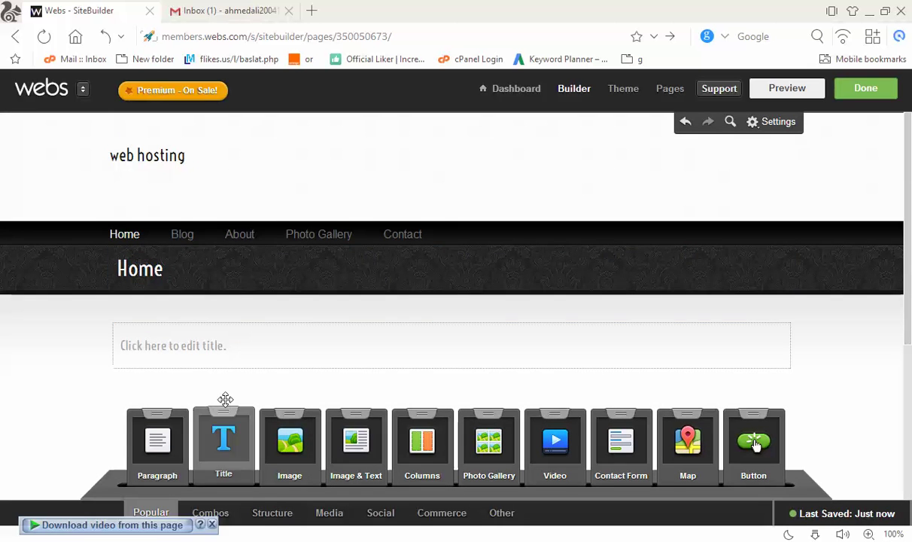
{"action": "left_click_drag", "start_coordinate": [223, 402], "coordinate": [236, 336]}
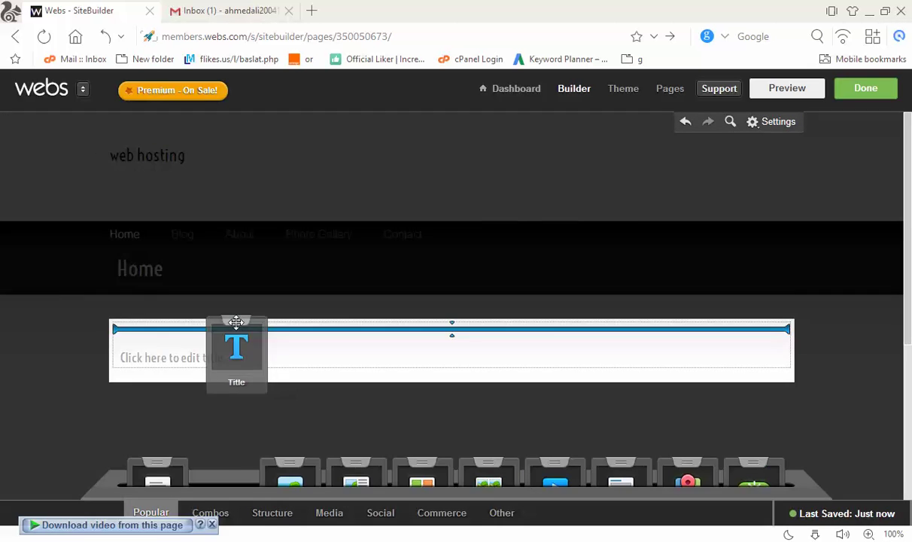
{"action": "left_click", "coordinate": [238, 212]}
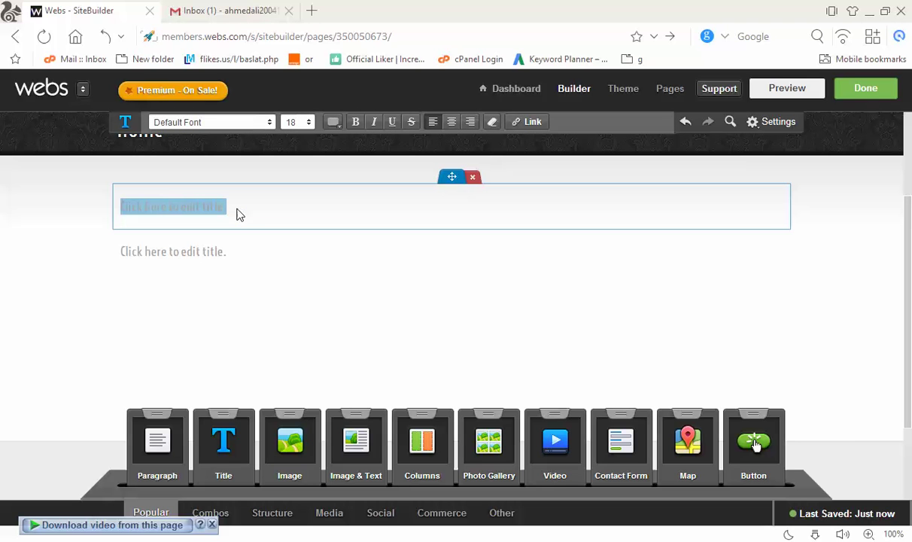
{"action": "key", "text": "BackSpace"}
{"action": "type", "text": "th"}
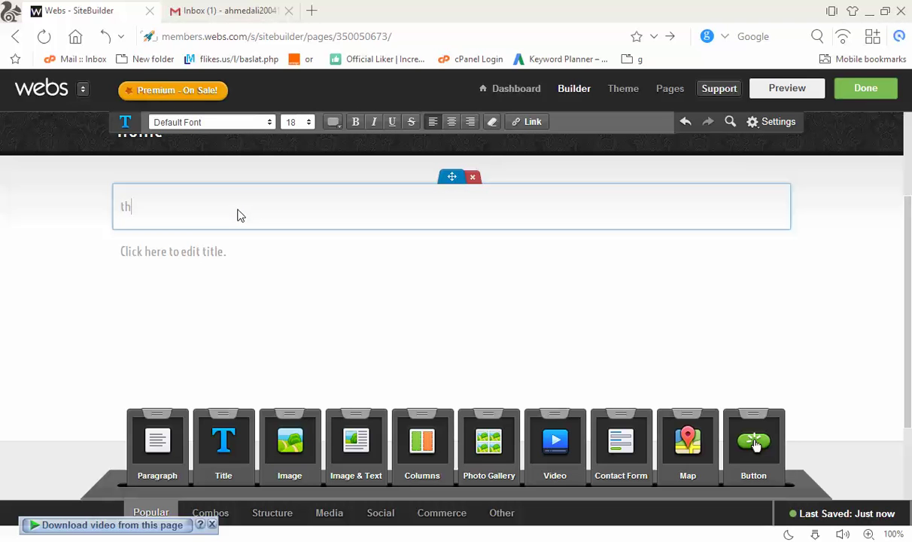
{"action": "type", "text": "yp"}
{"action": "type", "text": "e your "}
{"action": "type", "text": "tit"}
{"action": "type", "text": "le"}
Add a Paragraph module below the title containing the text 'ffddfgfdfg'
{"action": "left_click", "coordinate": [181, 254]}
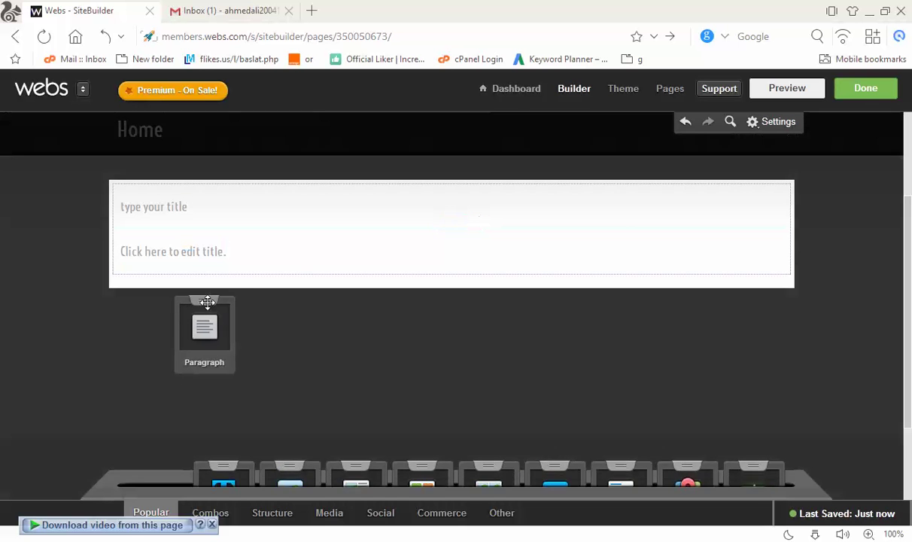
{"action": "left_click_drag", "start_coordinate": [159, 416], "coordinate": [210, 291]}
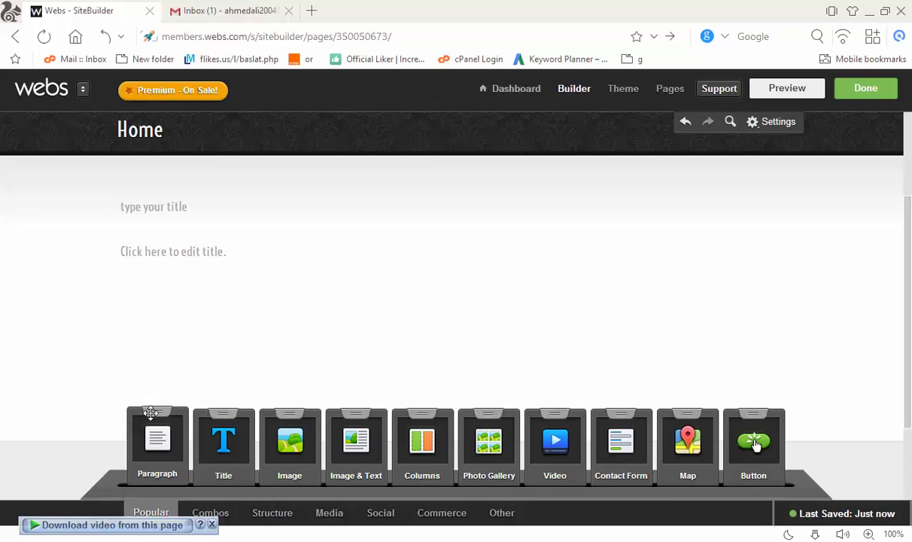
{"action": "left_click_drag", "start_coordinate": [151, 412], "coordinate": [211, 225]}
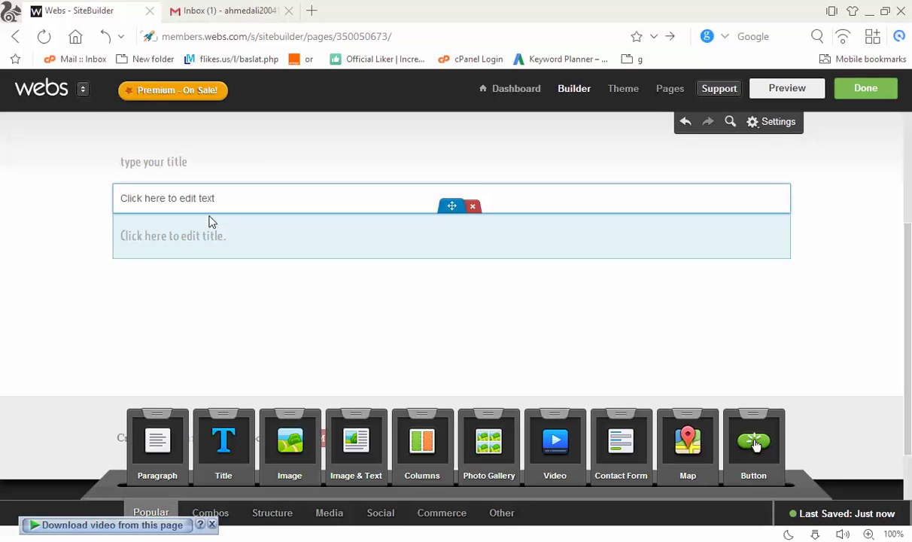
{"action": "left_click", "coordinate": [231, 210]}
{"action": "type", "text": "f"}
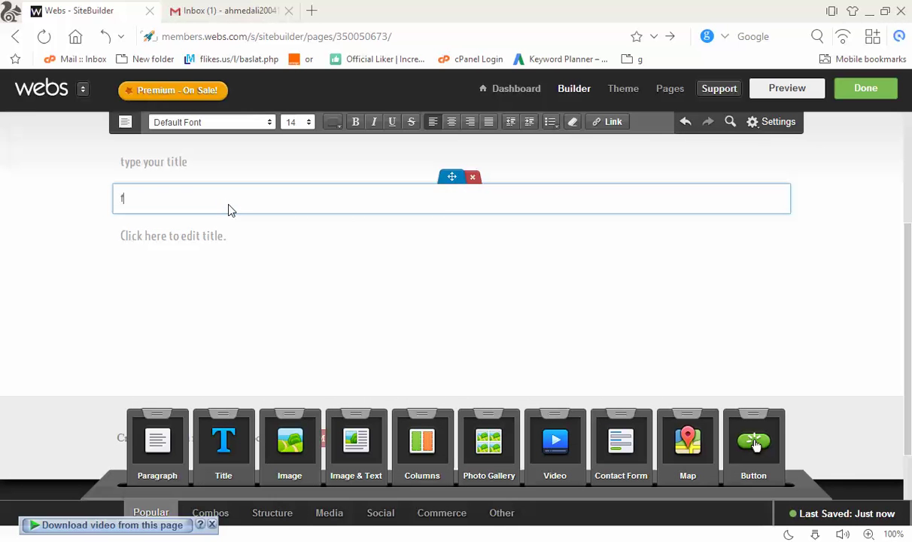
{"action": "type", "text": "fddfgfdfg "}
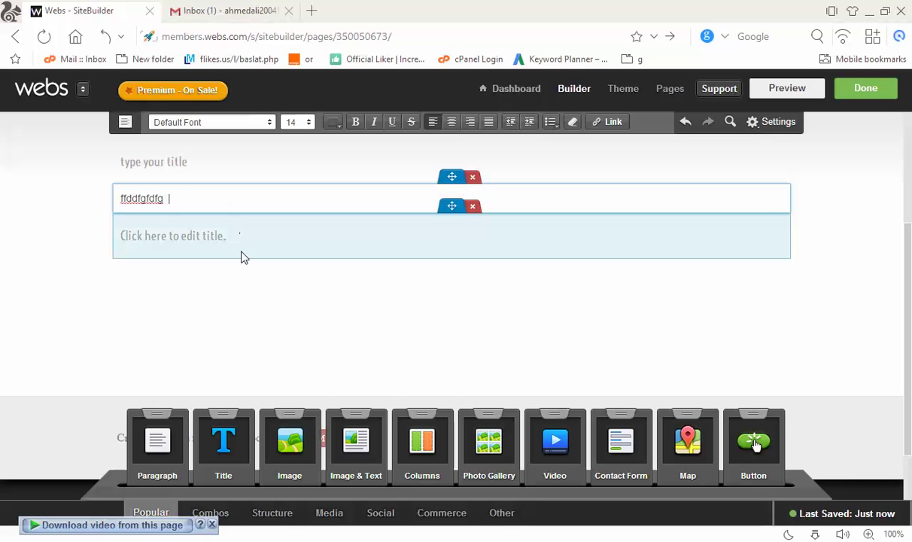
{"action": "type", "text": "g"}
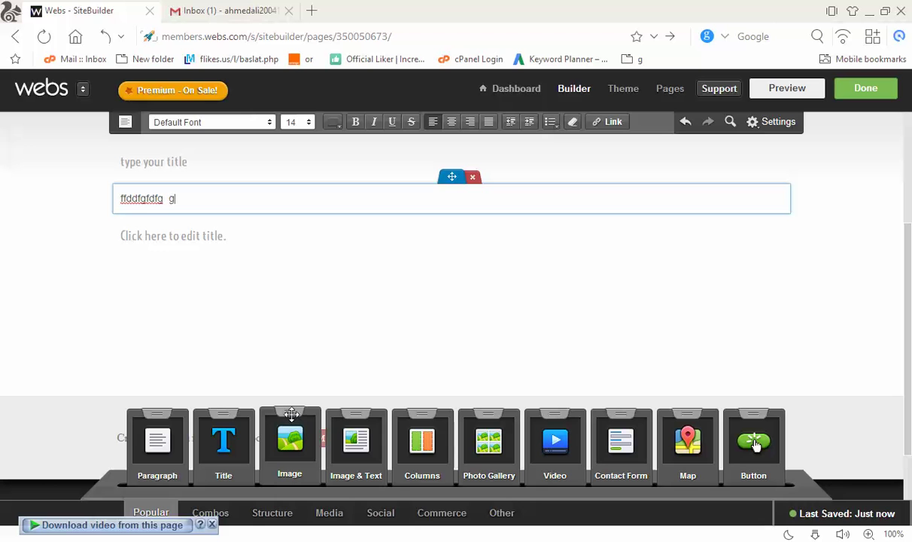
Place an empty Image module below the paragraph and open its Change Image dialog
{"action": "mouse_move", "coordinate": [291, 414]}
{"action": "left_mouse_down"}
{"action": "mouse_move", "coordinate": [285, 203]}
{"action": "mouse_move", "coordinate": [287, 238]}
{"action": "left_mouse_up"}
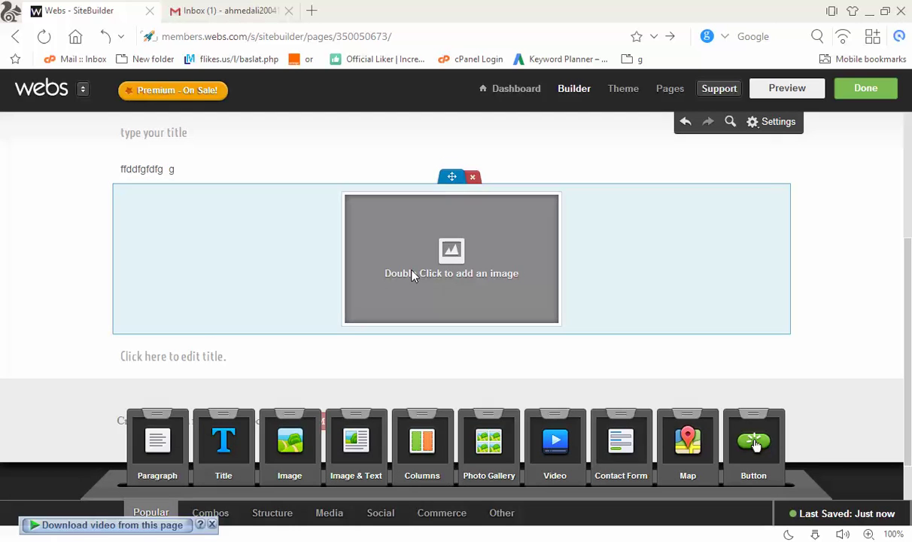
{"action": "left_click", "coordinate": [389, 255]}
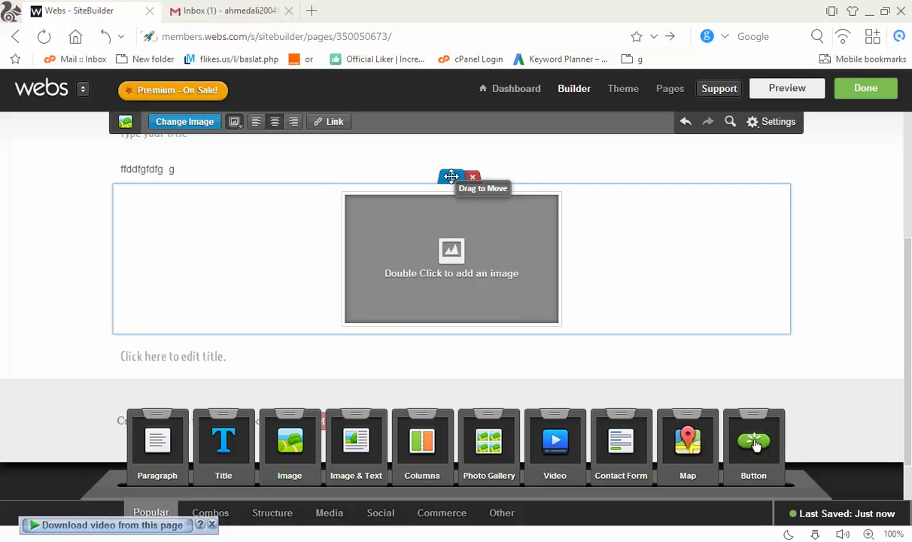
{"action": "scroll", "coordinate": [448, 263], "scroll_direction": "up", "scroll_amount": 2}
{"action": "scroll", "coordinate": [445, 272], "scroll_direction": "down", "scroll_amount": 1}
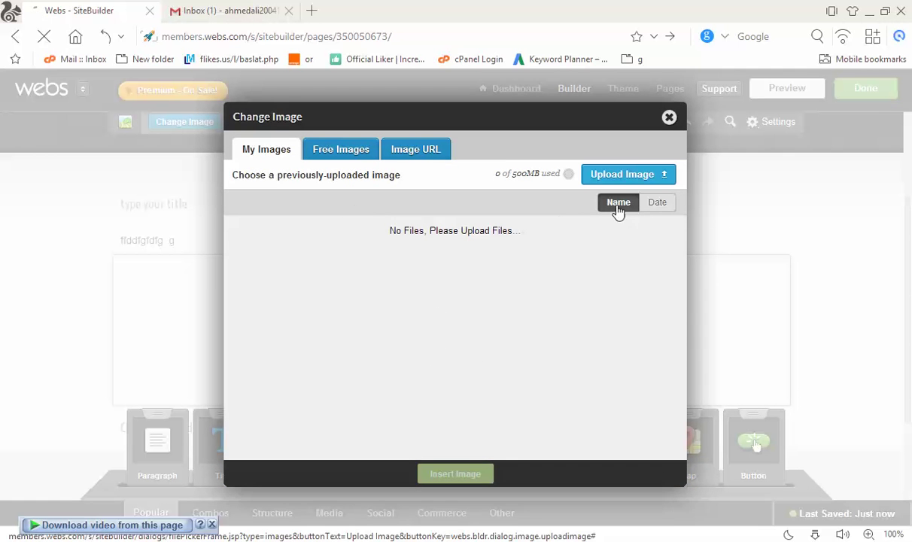
Upload image file 3 from the Work > 2 folder as the CreateWebsiteOnline banner
{"action": "left_click", "coordinate": [590, 173]}
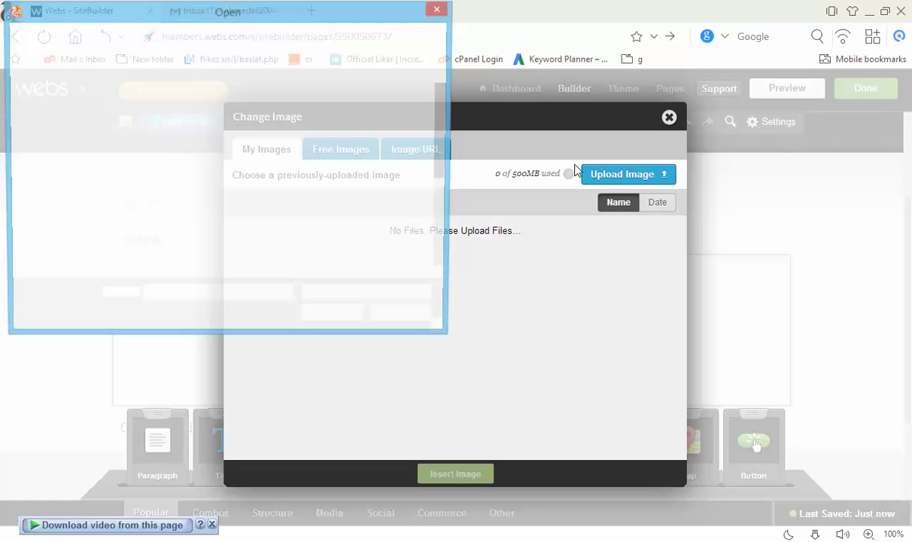
{"action": "left_click", "coordinate": [195, 143]}
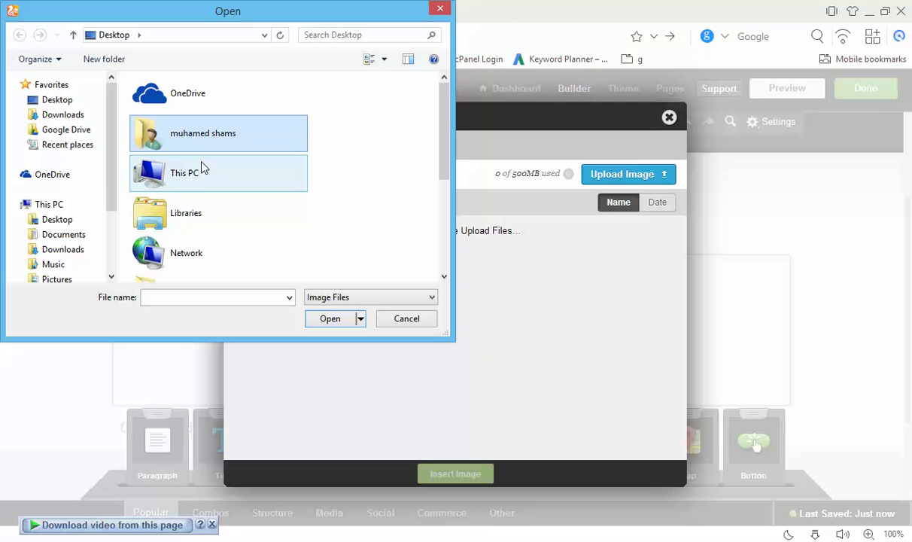
{"action": "left_click", "coordinate": [196, 174]}
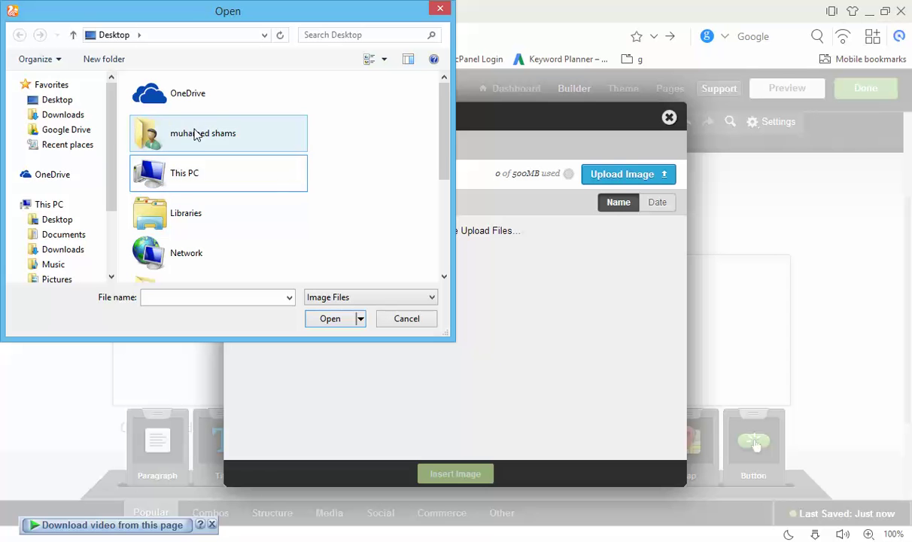
{"action": "scroll", "coordinate": [202, 181], "scroll_direction": "down", "scroll_amount": 3}
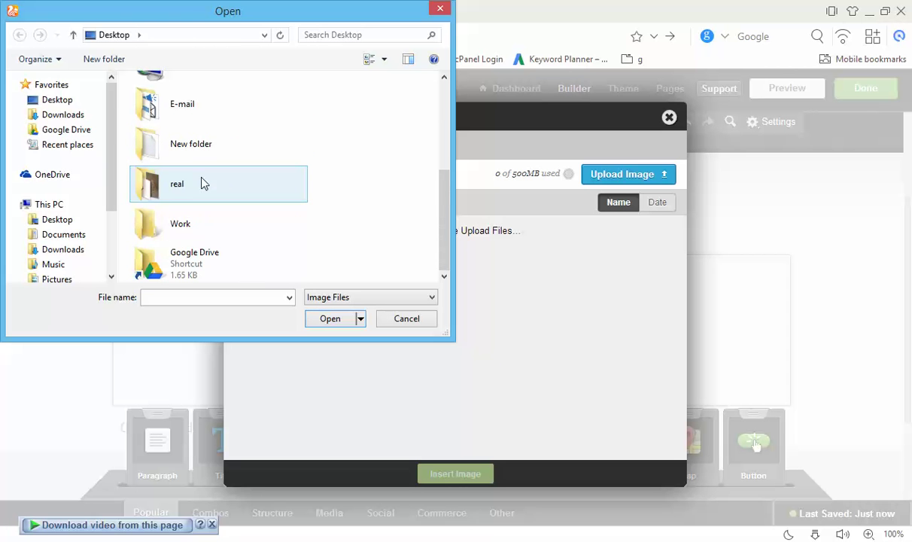
{"action": "double_click", "coordinate": [197, 224]}
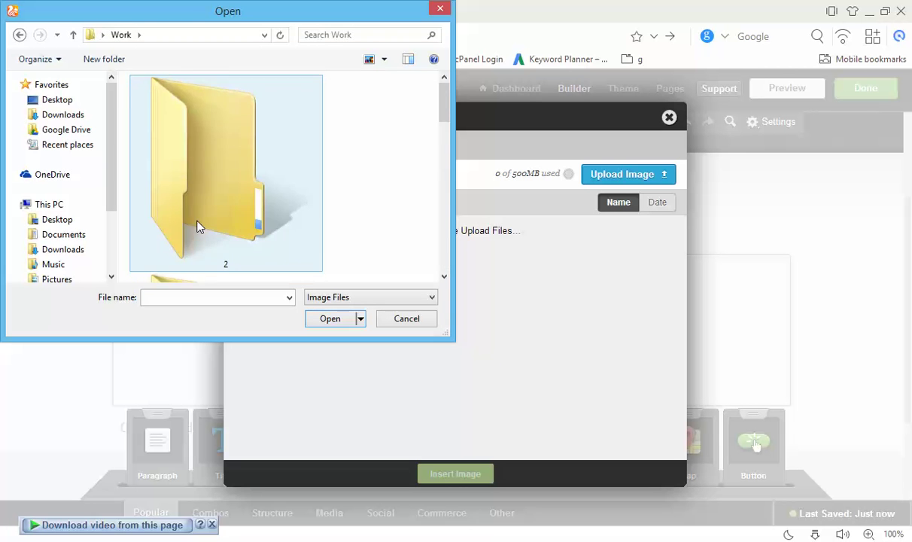
{"action": "double_click", "coordinate": [214, 170]}
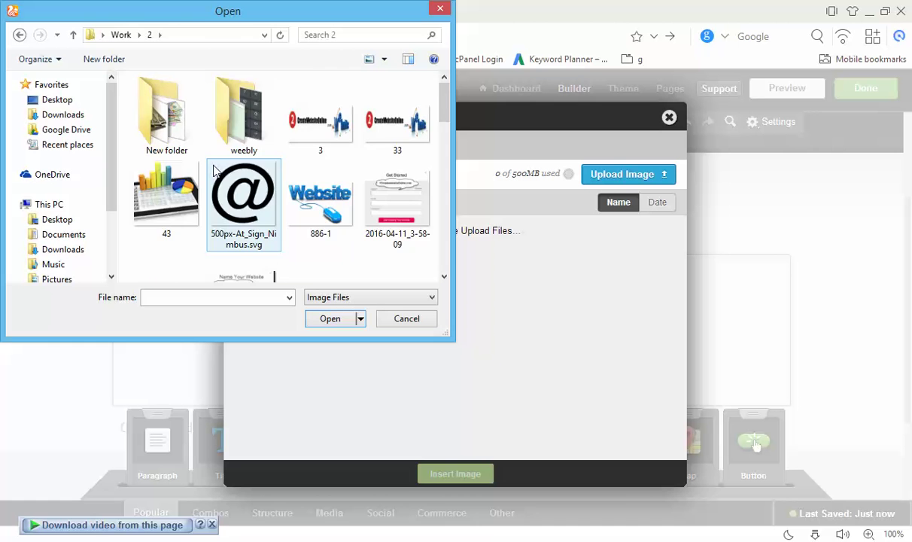
{"action": "scroll", "coordinate": [316, 173], "scroll_direction": "down", "scroll_amount": 1}
{"action": "scroll", "coordinate": [308, 128], "scroll_direction": "up", "scroll_amount": 1}
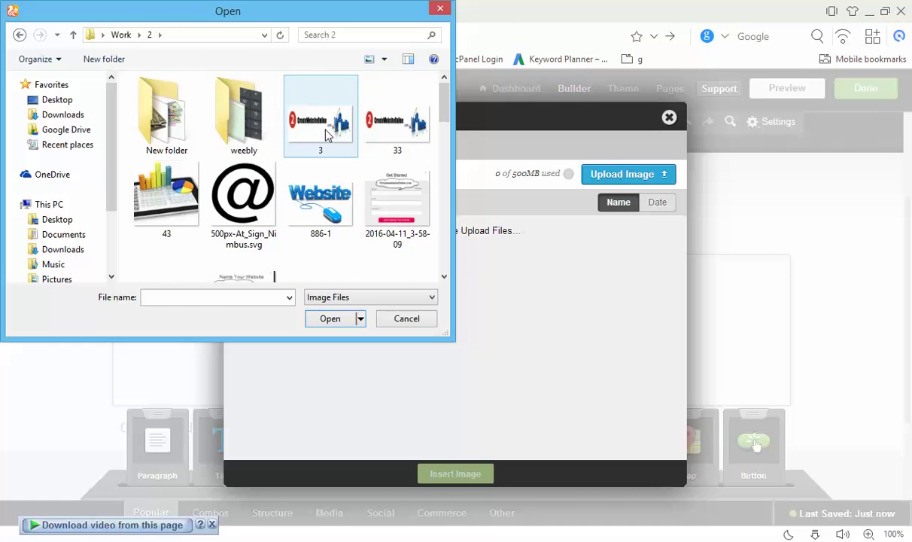
{"action": "left_click", "coordinate": [332, 128]}
{"action": "double_click", "coordinate": [332, 128]}
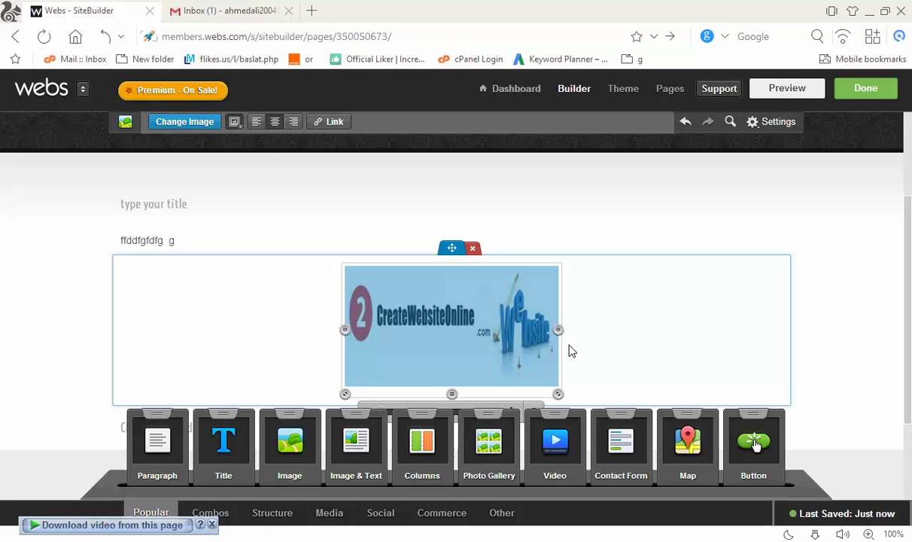
Drag the banner image's resize handle outward to widen it slightly
{"action": "left_click_drag", "start_coordinate": [560, 331], "coordinate": [626, 338]}
{"action": "left_click_drag", "start_coordinate": [557, 393], "coordinate": [605, 435]}
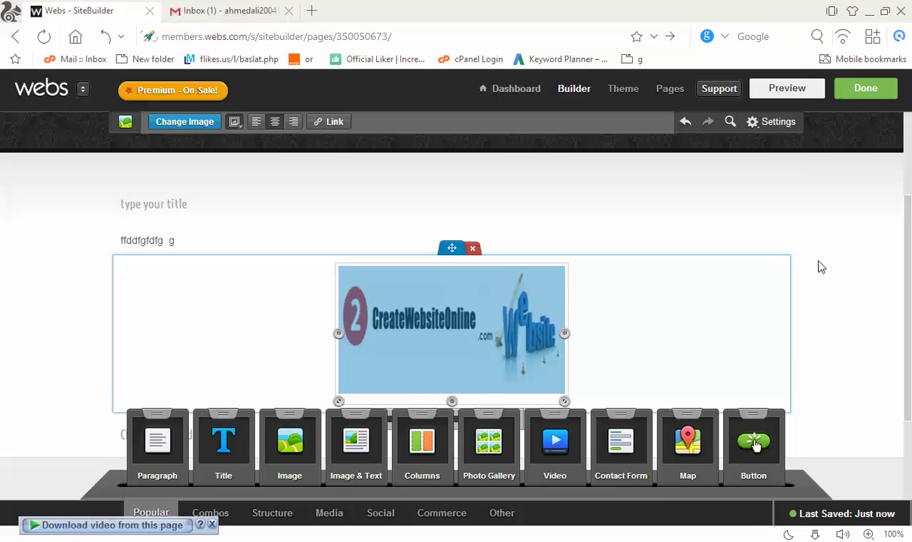
{"action": "scroll", "coordinate": [819, 263], "scroll_direction": "up", "scroll_amount": 2}
{"action": "scroll", "coordinate": [818, 260], "scroll_direction": "down", "scroll_amount": 2}
{"action": "scroll", "coordinate": [818, 261], "scroll_direction": "up", "scroll_amount": 2}
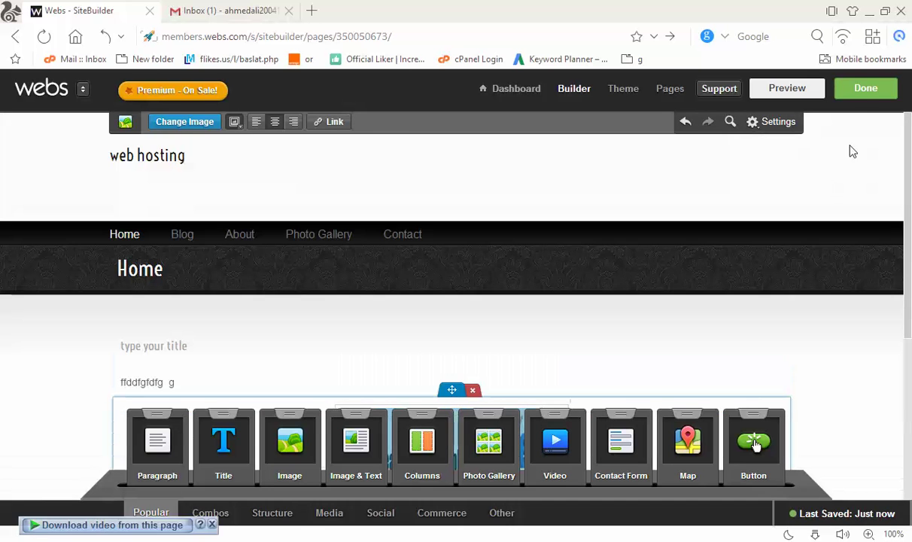
Publish the site, tick I'm not a robot, and select the first river pictures
{"action": "left_click", "coordinate": [865, 96]}
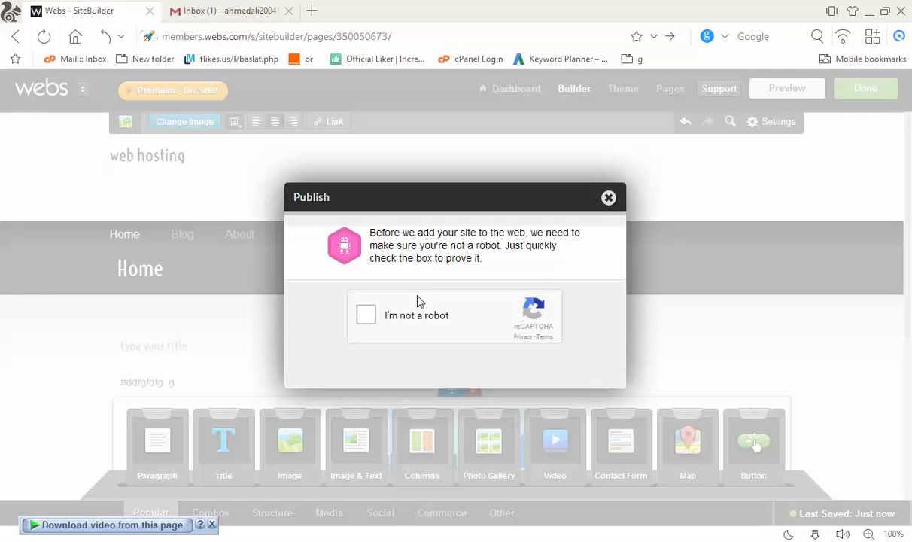
{"action": "left_click", "coordinate": [363, 316]}
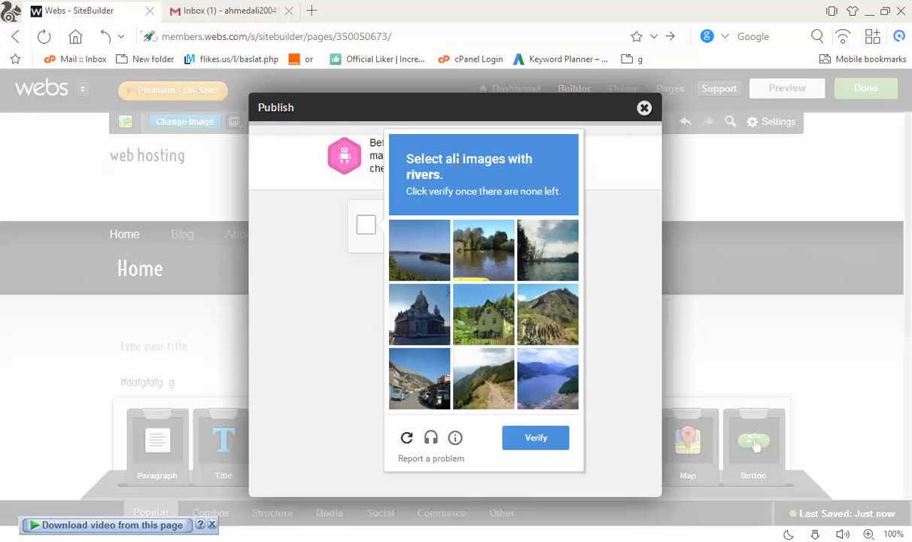
{"action": "left_click", "coordinate": [411, 252]}
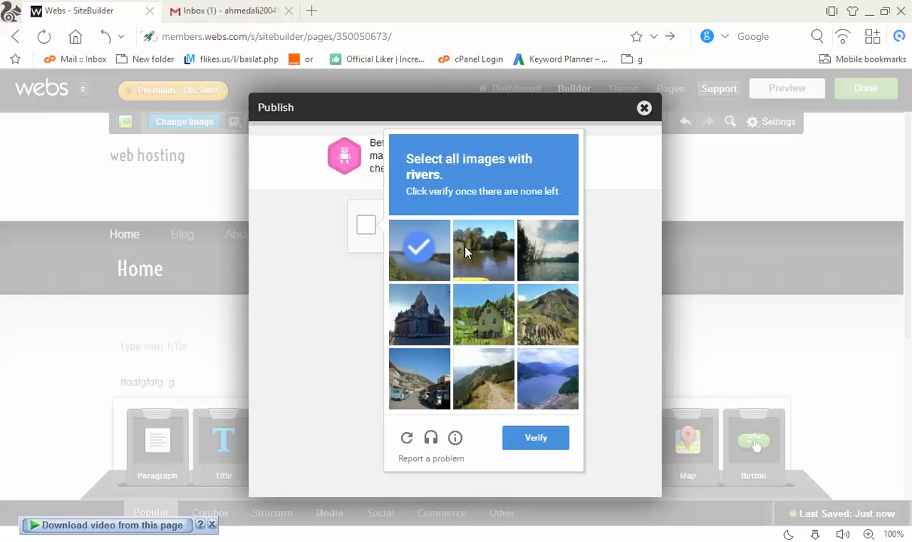
{"action": "left_click", "coordinate": [478, 250]}
{"action": "left_click", "coordinate": [541, 252]}
{"action": "left_click", "coordinate": [547, 385]}
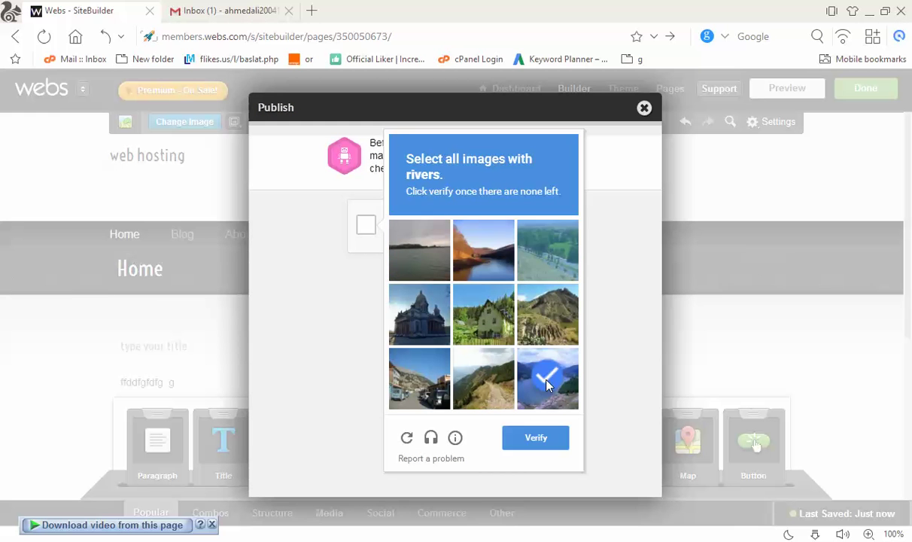
Select each replacement river picture until none remain, then verify the challenge
{"action": "left_click", "coordinate": [475, 250]}
{"action": "left_click", "coordinate": [429, 258]}
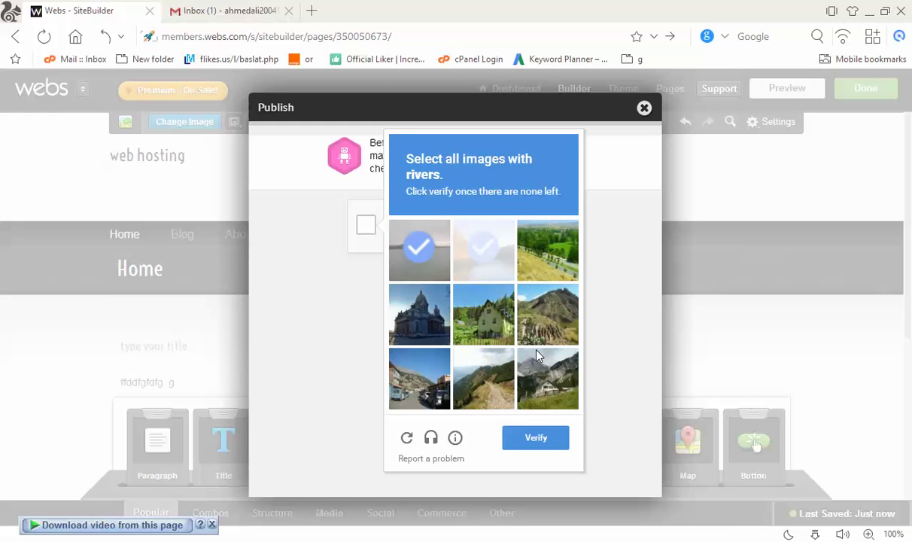
{"action": "left_click", "coordinate": [414, 260]}
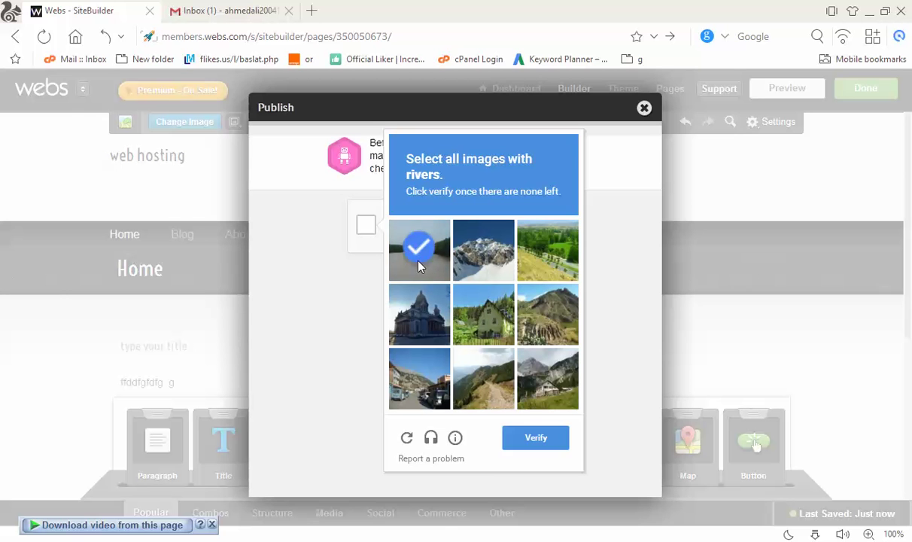
{"action": "left_click", "coordinate": [422, 268]}
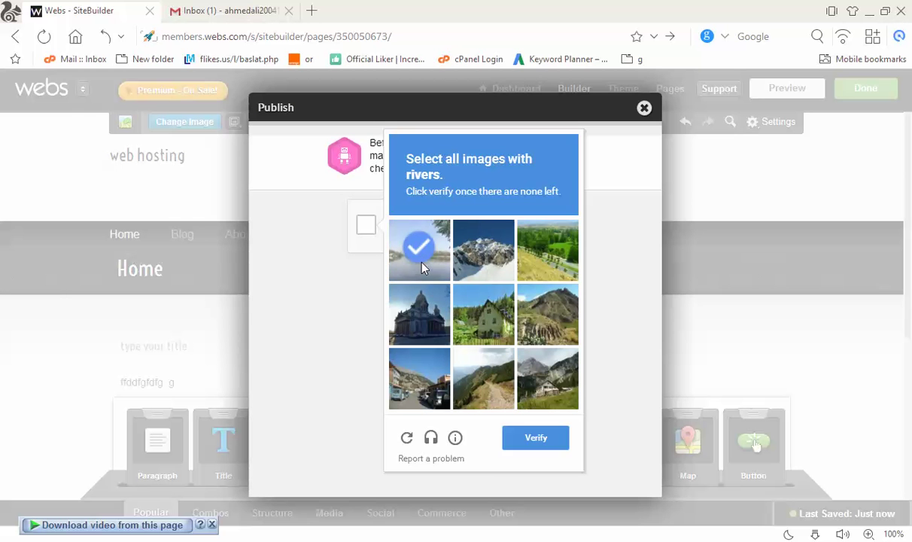
{"action": "left_click", "coordinate": [422, 267]}
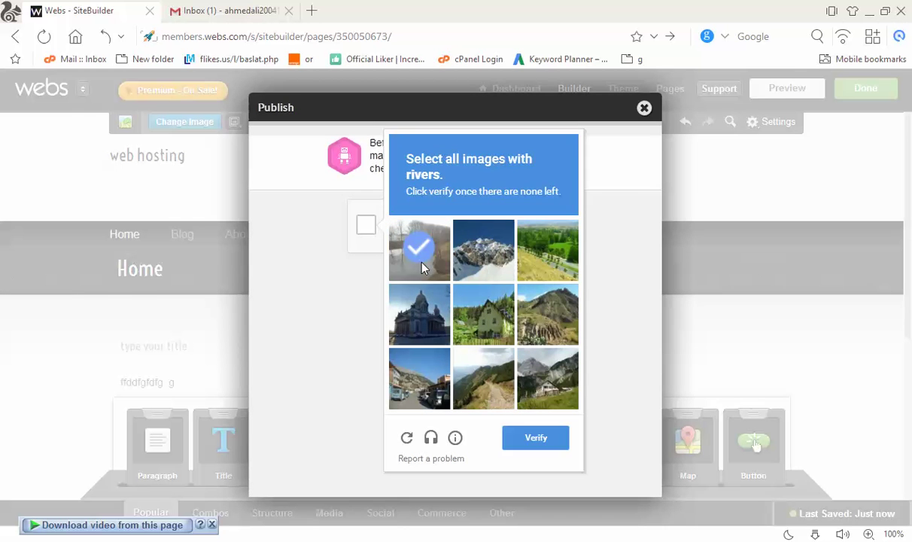
{"action": "left_click", "coordinate": [422, 268]}
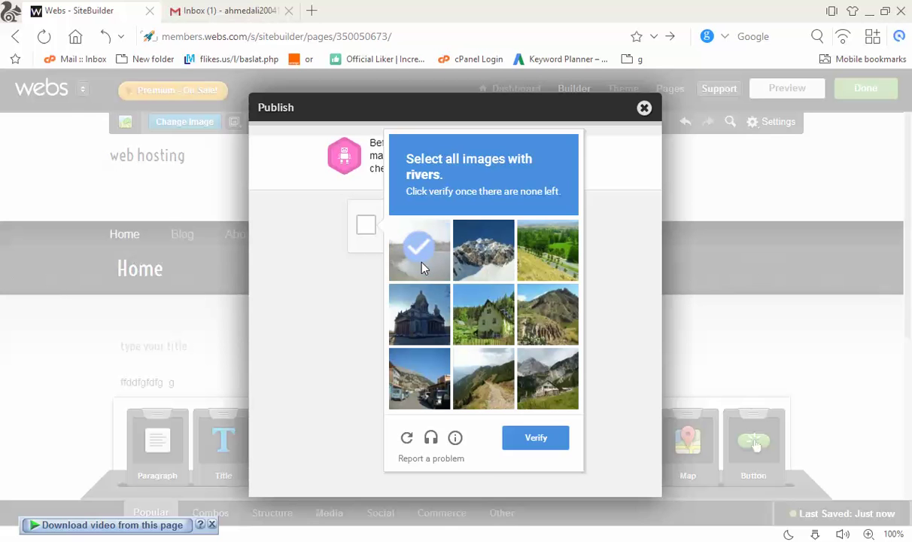
{"action": "left_click", "coordinate": [422, 267]}
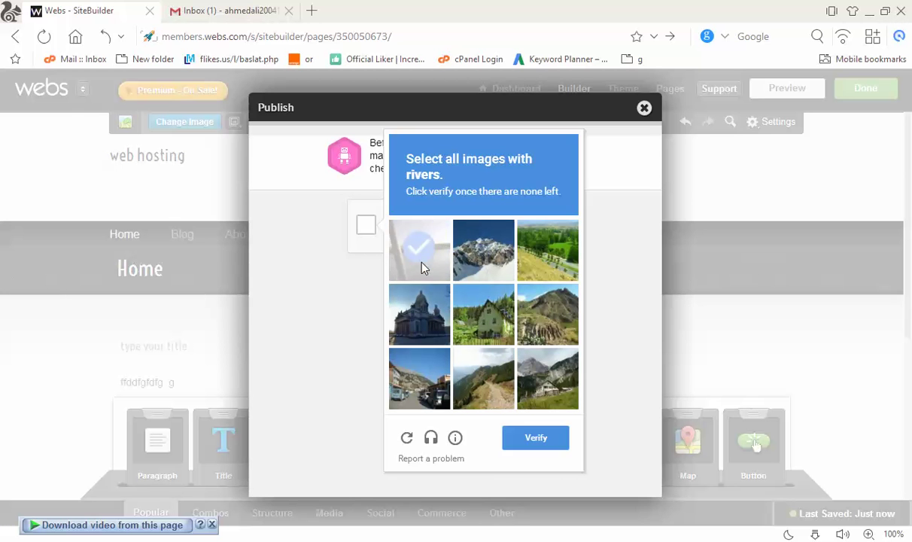
{"action": "left_click", "coordinate": [422, 268]}
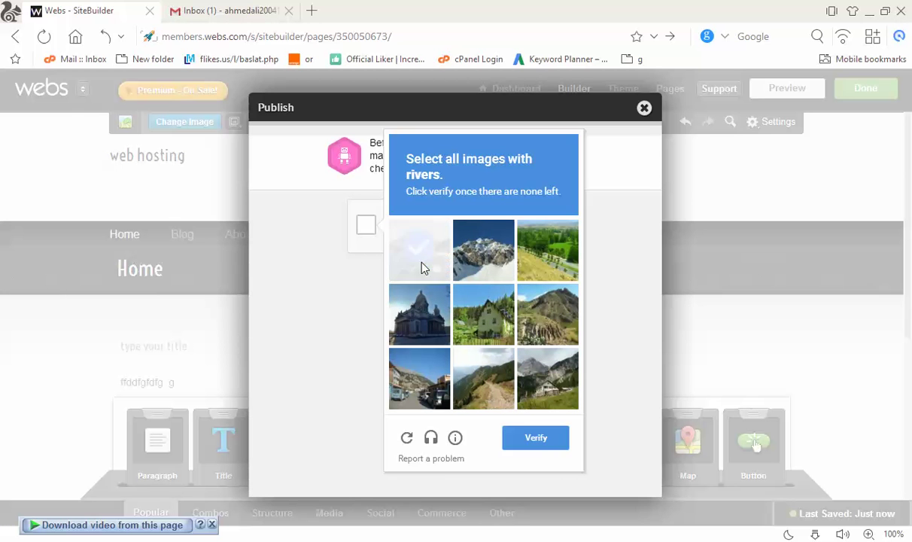
{"action": "left_click", "coordinate": [535, 440]}
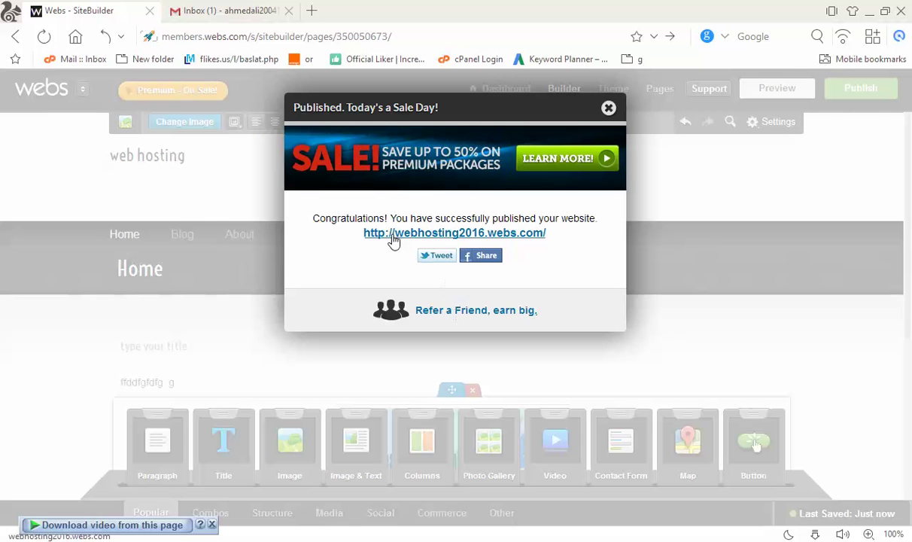
{"action": "left_click", "coordinate": [394, 233]}
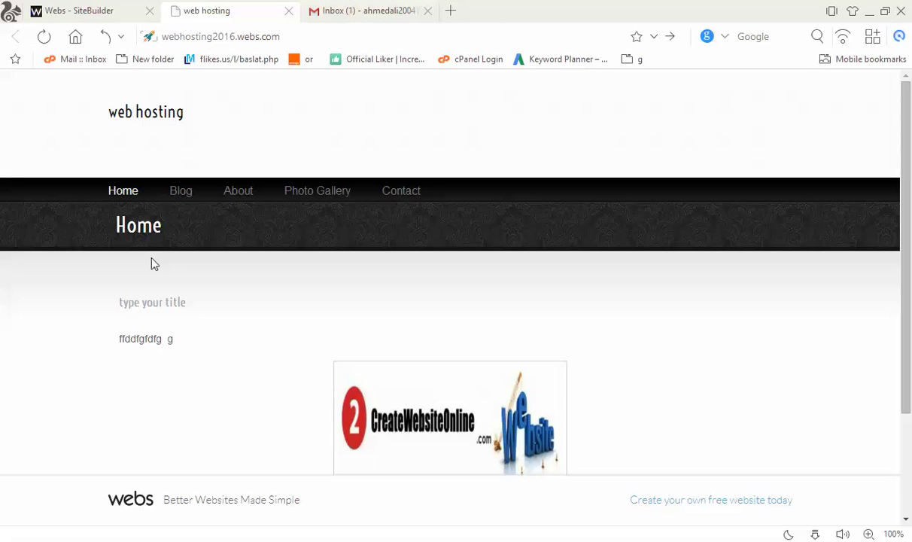
{"action": "scroll", "coordinate": [153, 263], "scroll_direction": "down", "scroll_amount": 3}
{"action": "scroll", "coordinate": [122, 193], "scroll_direction": "up", "scroll_amount": 3}
{"action": "scroll", "coordinate": [181, 270], "scroll_direction": "down", "scroll_amount": 3}
{"action": "scroll", "coordinate": [182, 276], "scroll_direction": "up", "scroll_amount": 3}
{"action": "scroll", "coordinate": [181, 277], "scroll_direction": "down", "scroll_amount": 3}
{"action": "scroll", "coordinate": [182, 277], "scroll_direction": "up", "scroll_amount": 3}
{"action": "scroll", "coordinate": [240, 348], "scroll_direction": "down", "scroll_amount": 3}
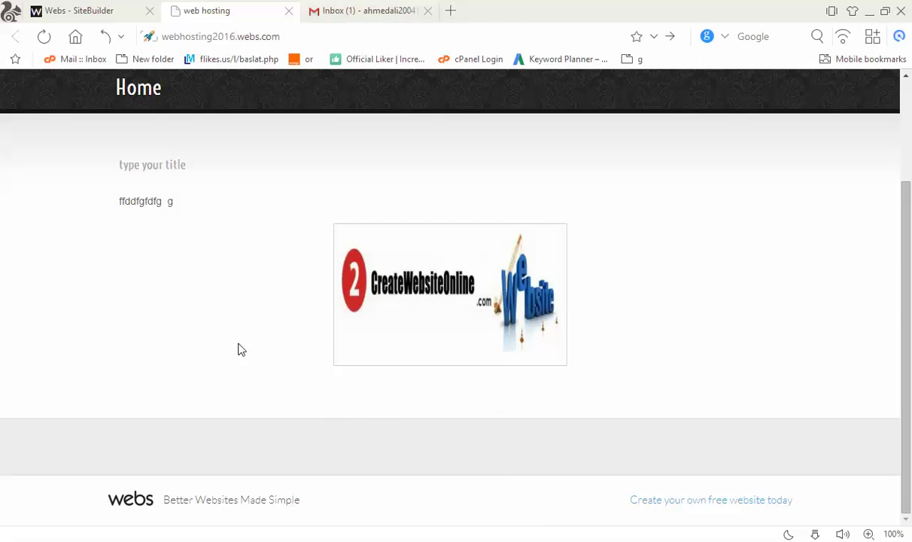
{"action": "scroll", "coordinate": [240, 349], "scroll_direction": "up", "scroll_amount": 3}
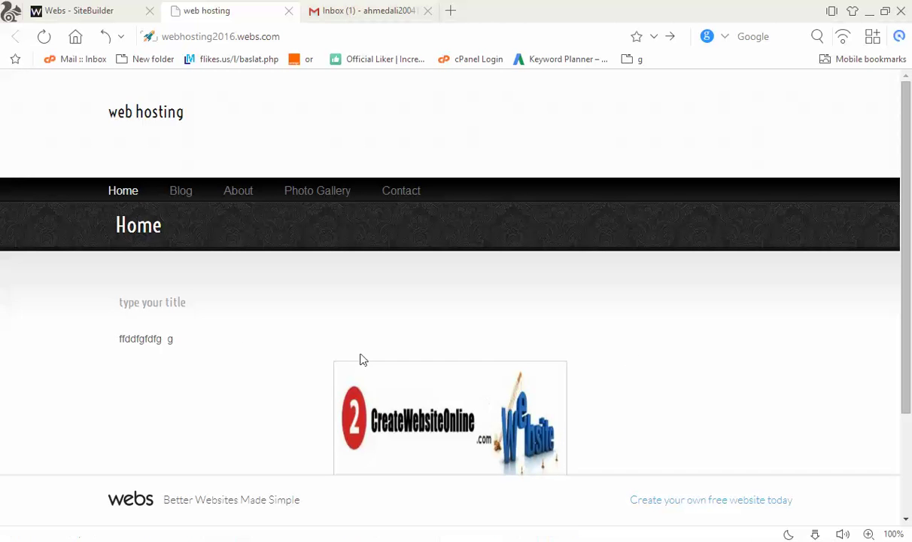
{"action": "scroll", "coordinate": [361, 359], "scroll_direction": "down", "scroll_amount": 1}
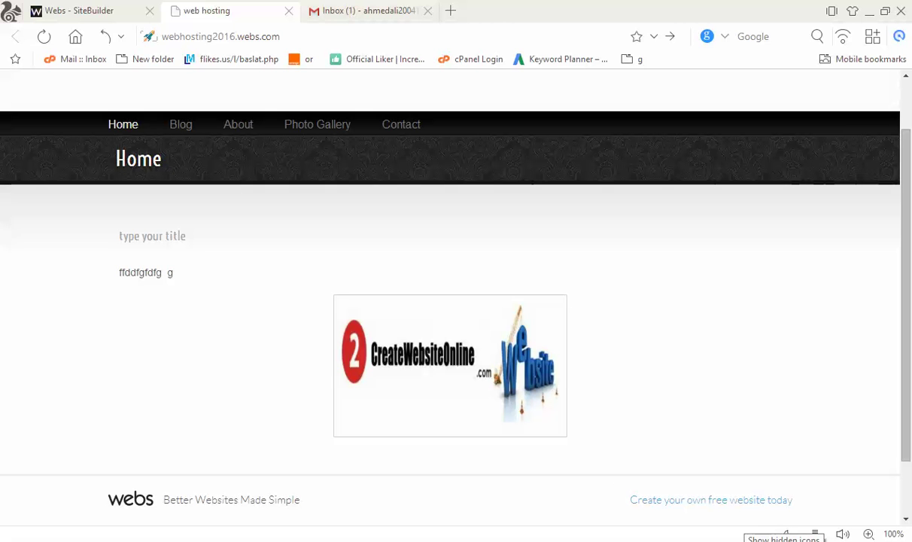
{"action": "left_click", "coordinate": [787, 533]}
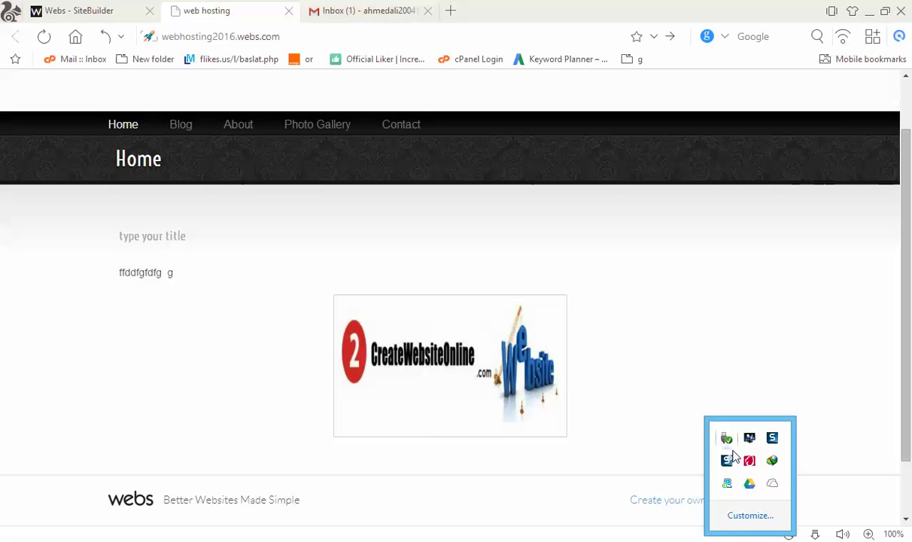